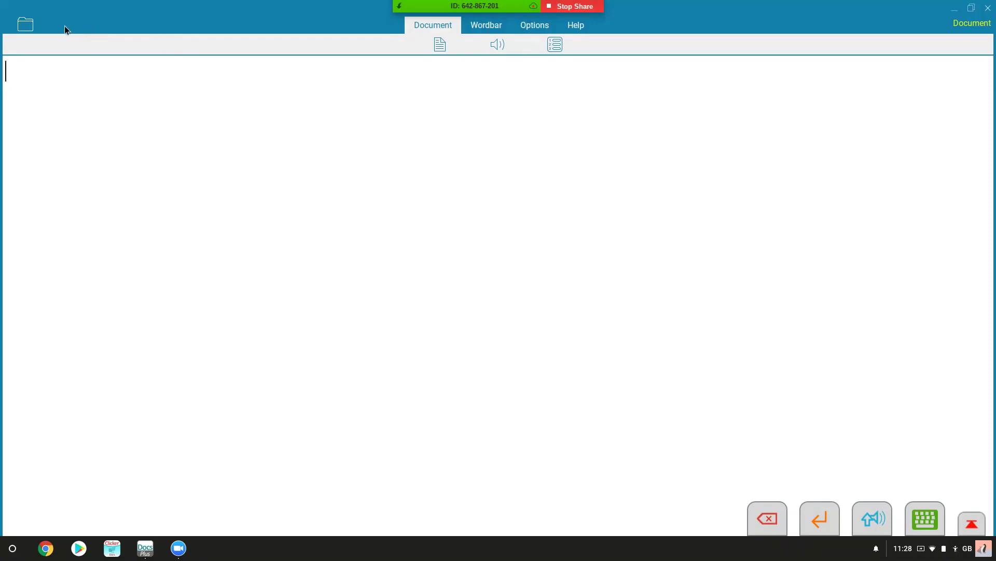
# Write an opening sentence in the blank document: "Hello my name is" followed by a lower-case first name and a full stop
pyautogui.click(32, 28)
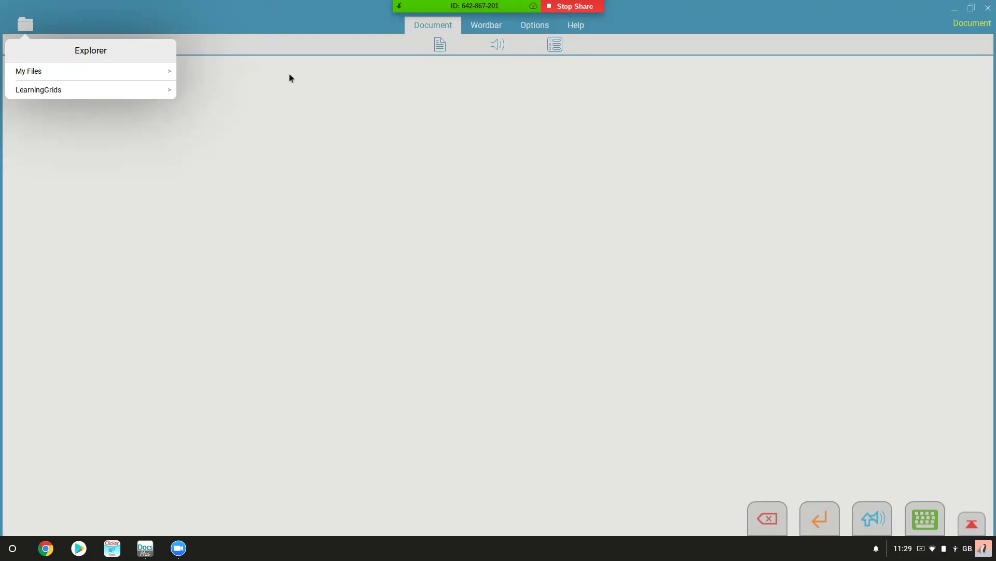
pyautogui.click(287, 96)
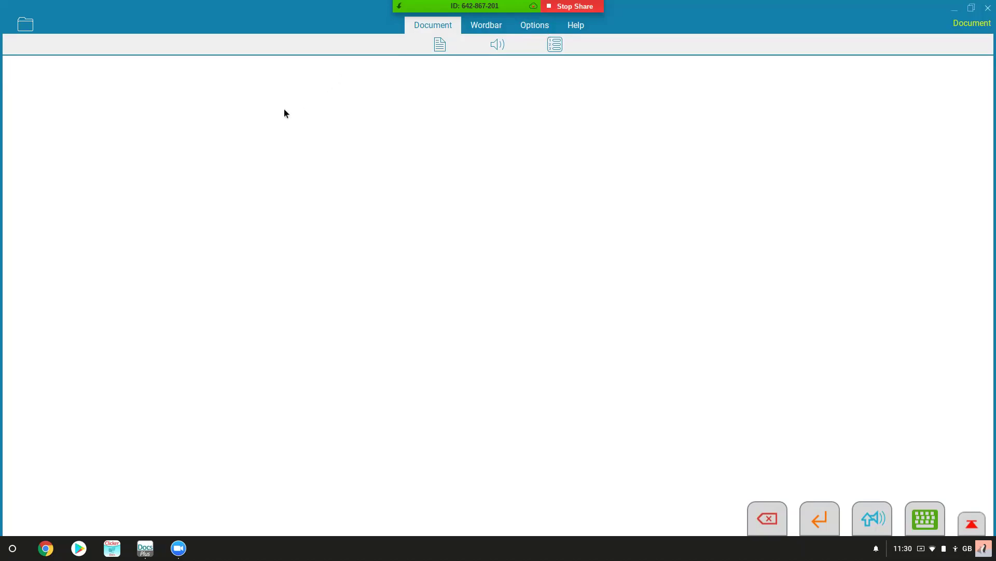
pyautogui.write('Hello my nam')
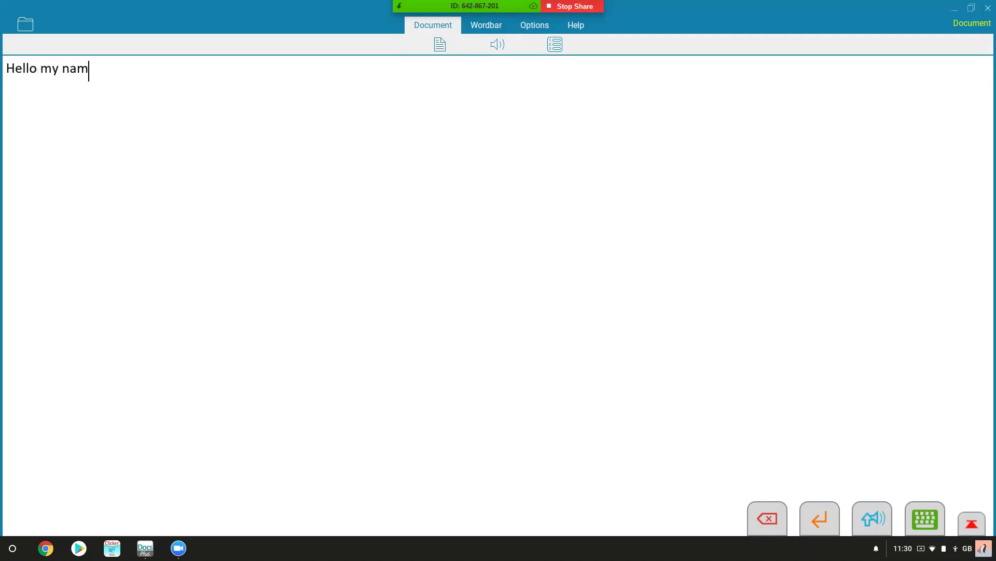
pyautogui.write('e is david.')
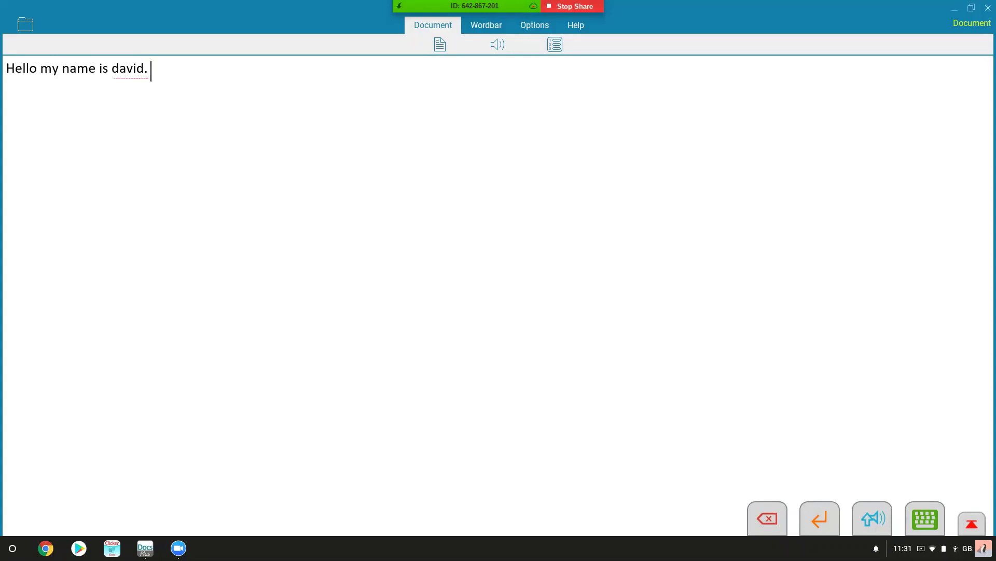
# Add the sentence "If I moke a mistake." after the greeting, including the misspelled word
pyautogui.click(495, 47)
pyautogui.press('shift')
pyautogui.press('shift')
pyautogui.press('shift')
pyautogui.write('If I moke a mis')
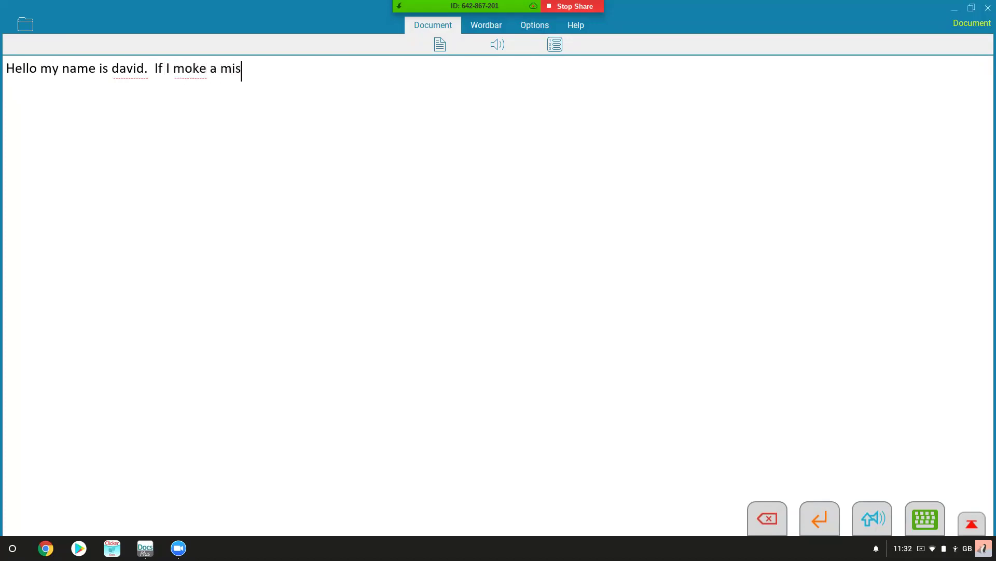
pyautogui.write('take.')
# Replace the misspelled "moke" with the spelling suggestion "make" and start a new line after the sentence
pyautogui.click(191, 71)
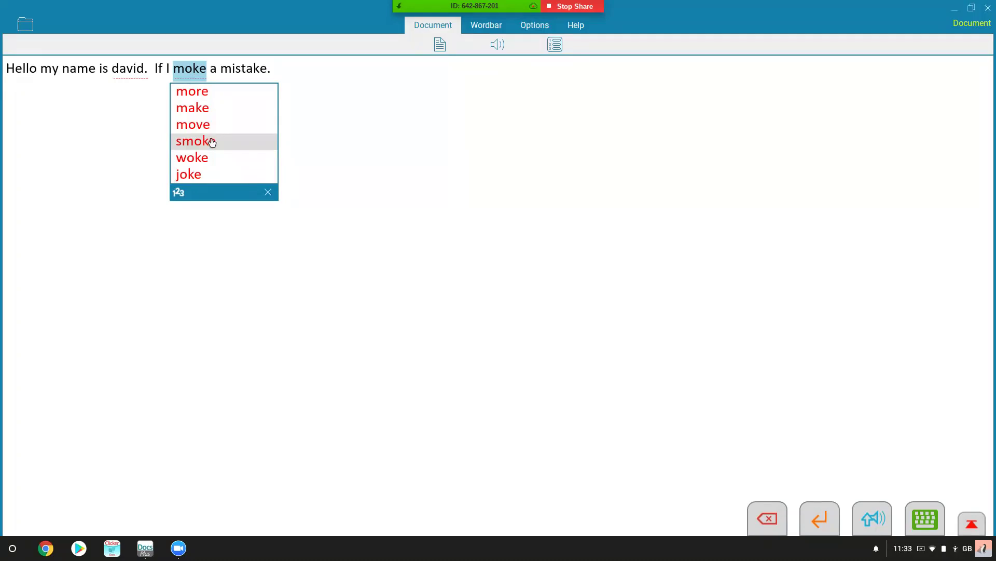
pyautogui.click(209, 114)
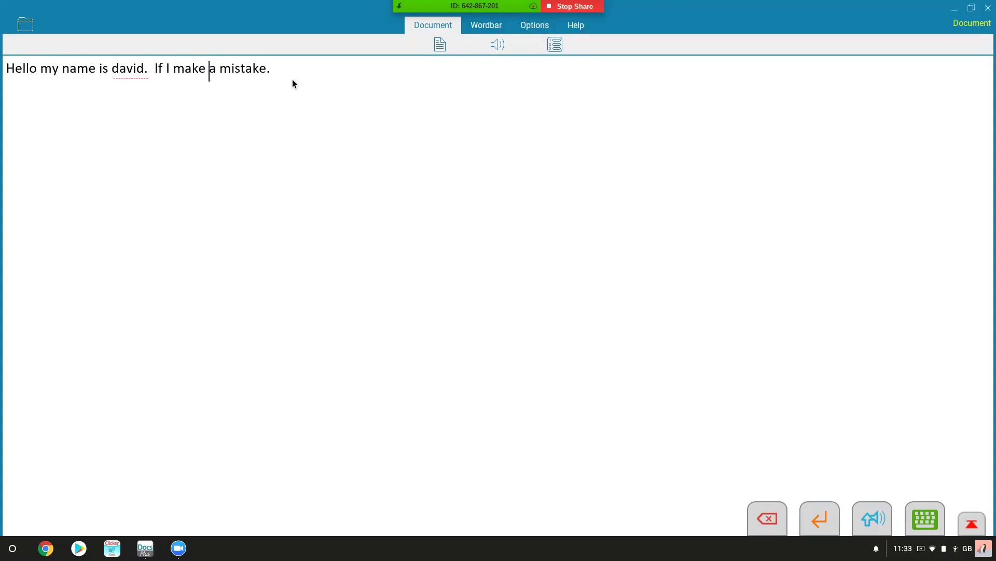
pyautogui.click(305, 70)
pyautogui.press('Return')
# Turn on word prediction and begin the second line with "My favourite", choosing both words from the predictions
pyautogui.click(557, 48)
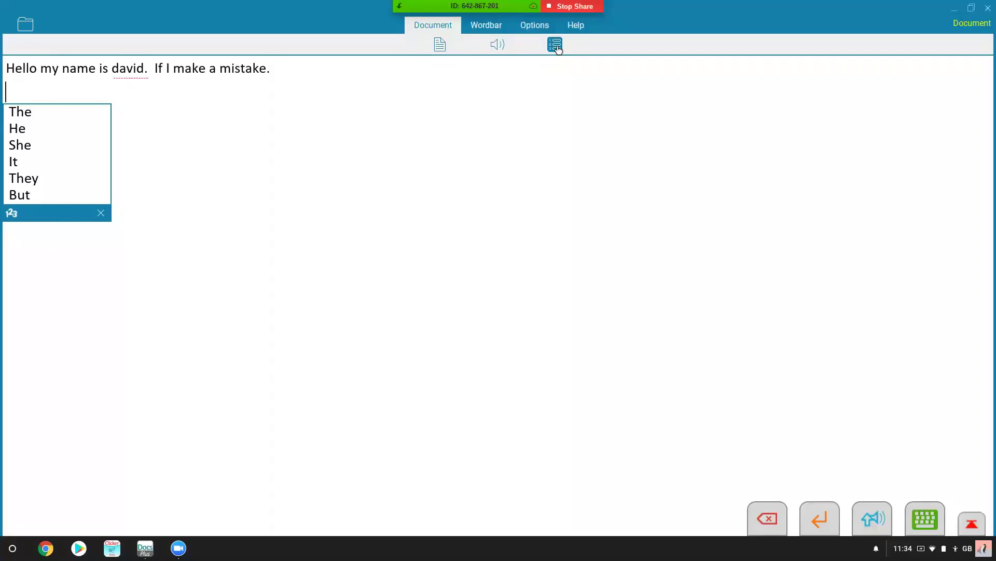
pyautogui.click(555, 46)
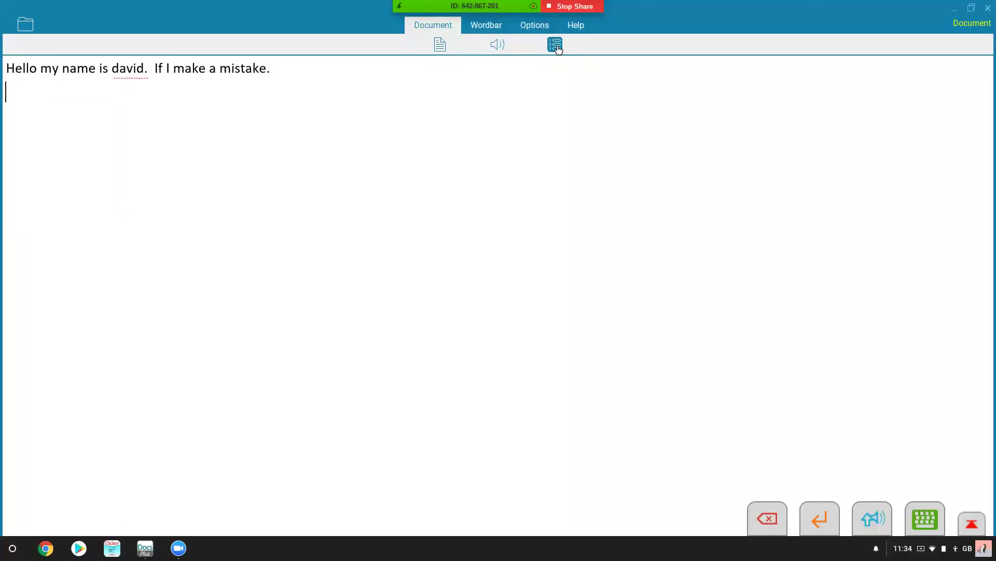
pyautogui.click(556, 46)
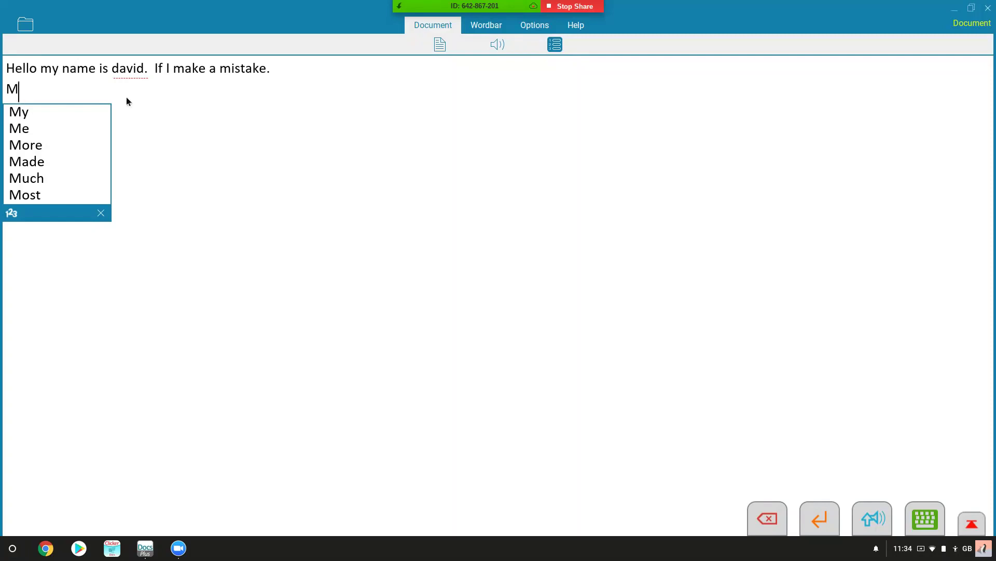
pyautogui.click(32, 121)
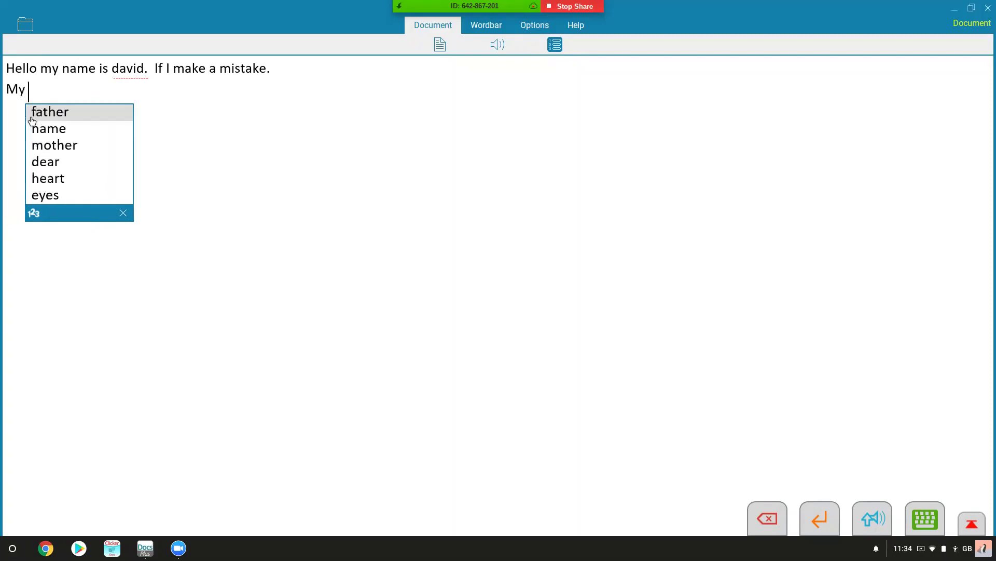
pyautogui.write('f')
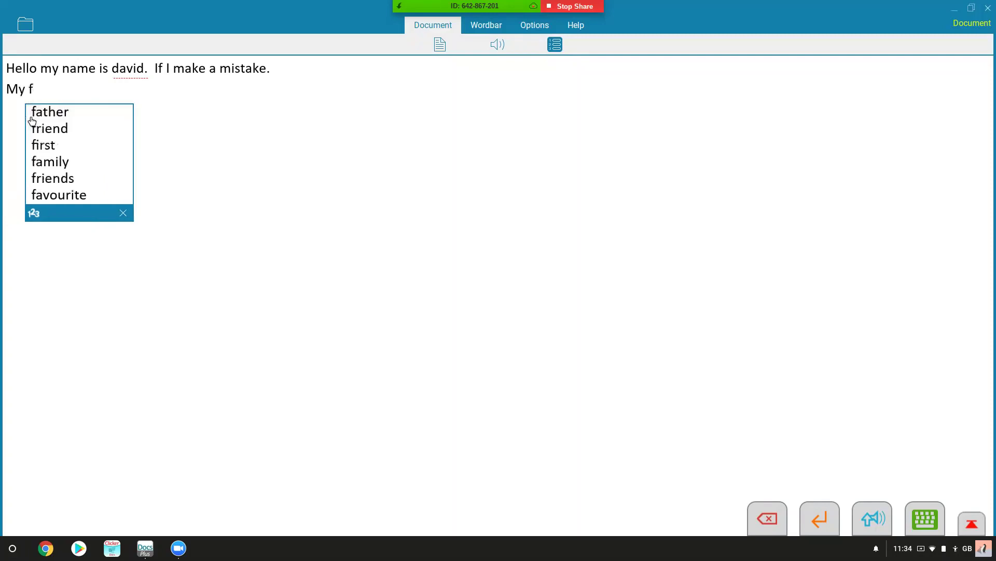
pyautogui.click(58, 200)
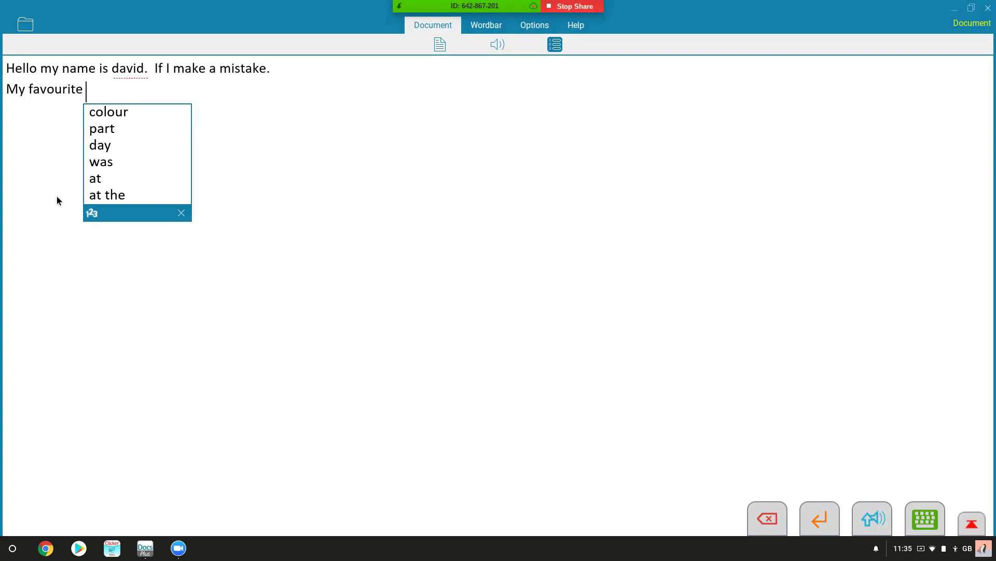
# Complete the second line with "sport is football.", choosing "sport" and, from the phonetic spelling "fut", "football" from the predictions
pyautogui.write('s')
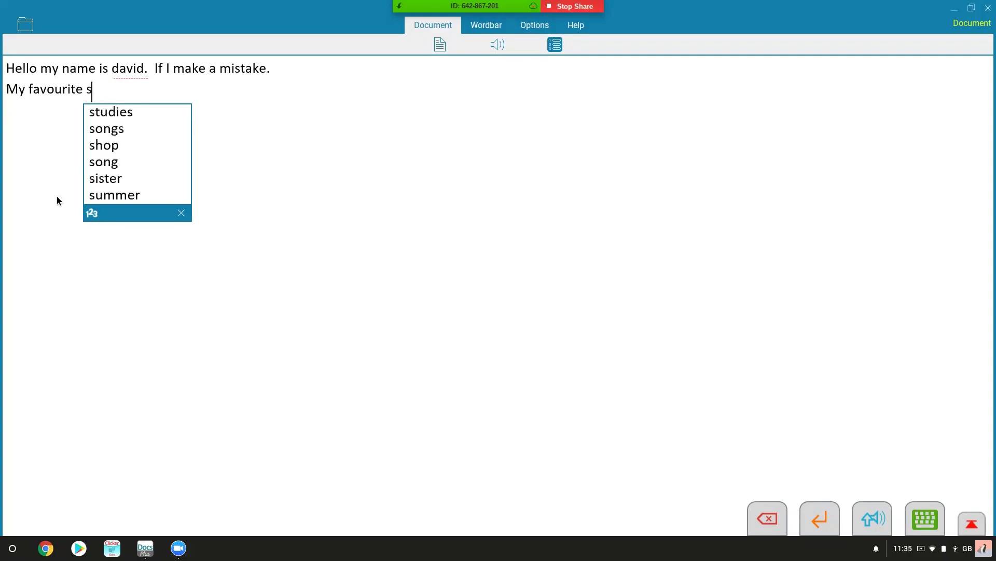
pyautogui.write('p')
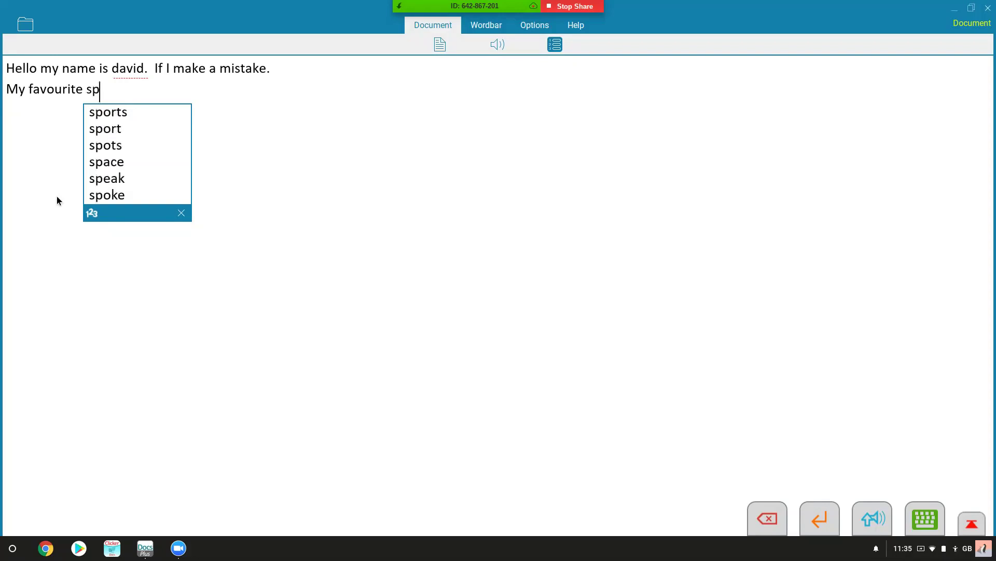
pyautogui.click(120, 136)
pyautogui.write('is')
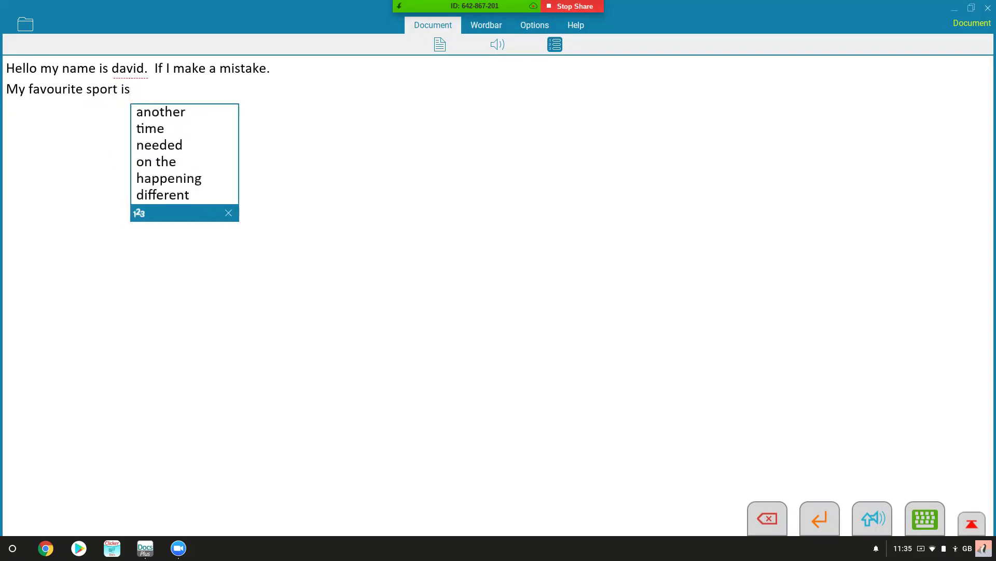
pyautogui.write(' f')
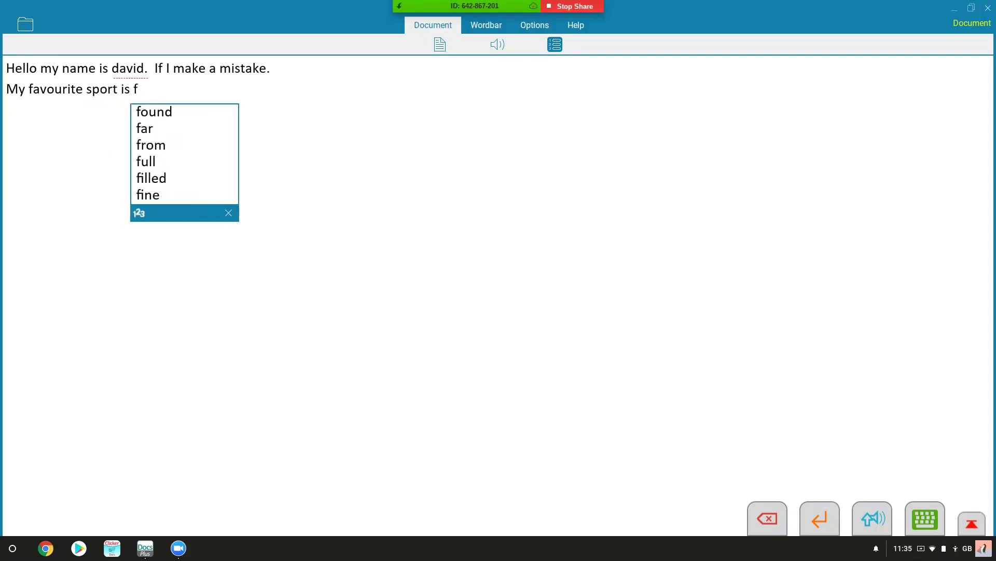
pyautogui.write('ut')
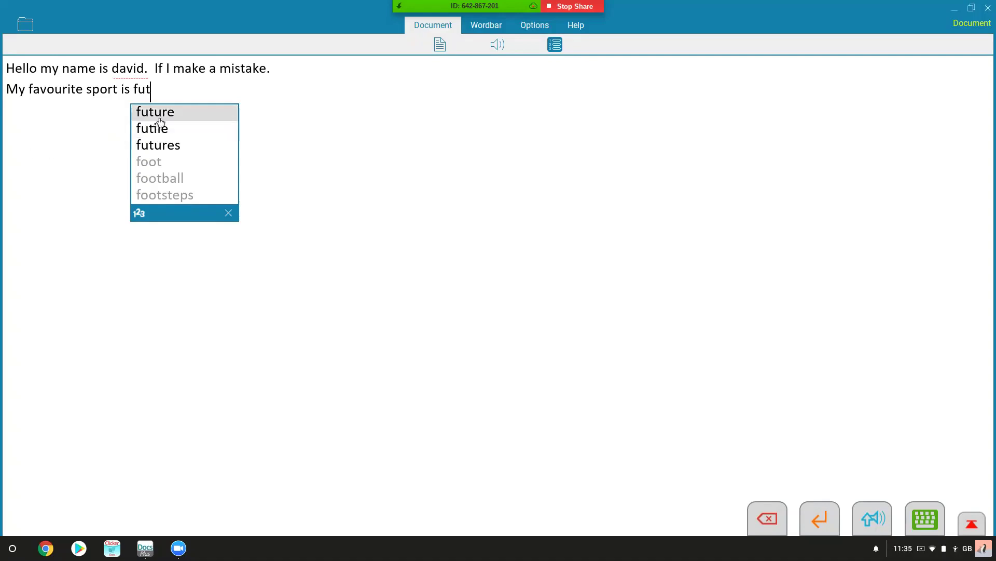
pyautogui.click(205, 181)
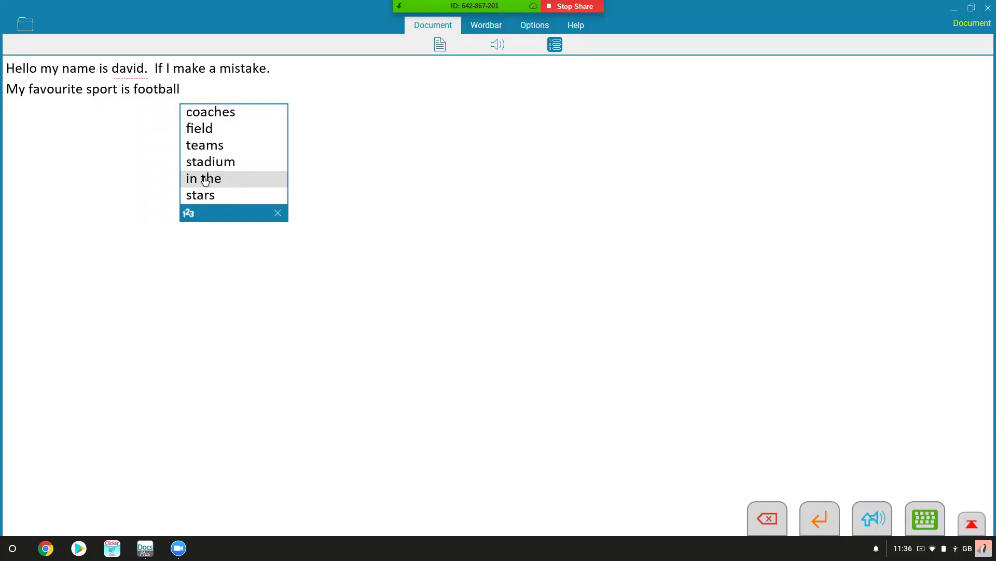
pyautogui.write('.')
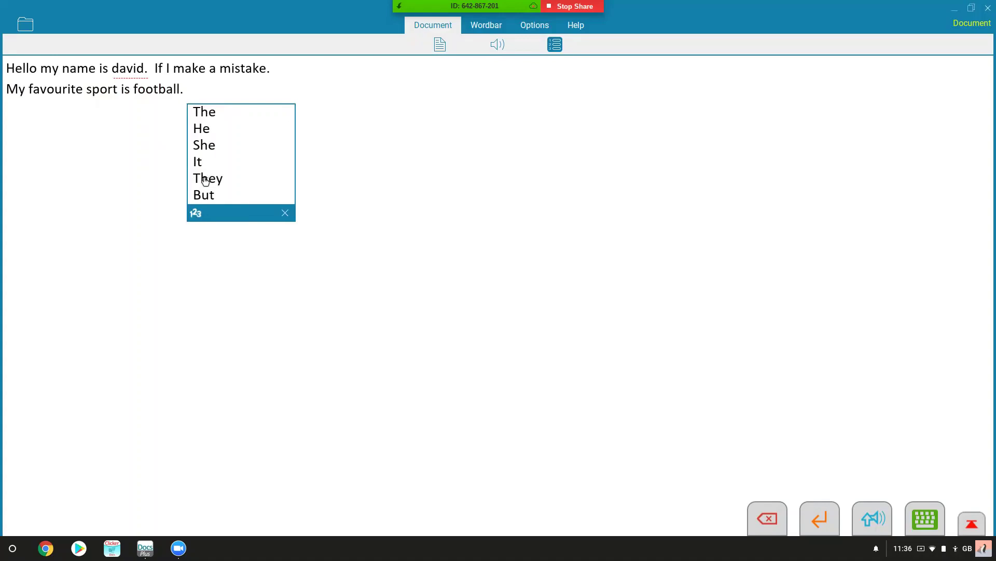
# Try the word predictions for "Fot" and for "We" after the football sentence, erasing each trial
pyautogui.write('  Fot')
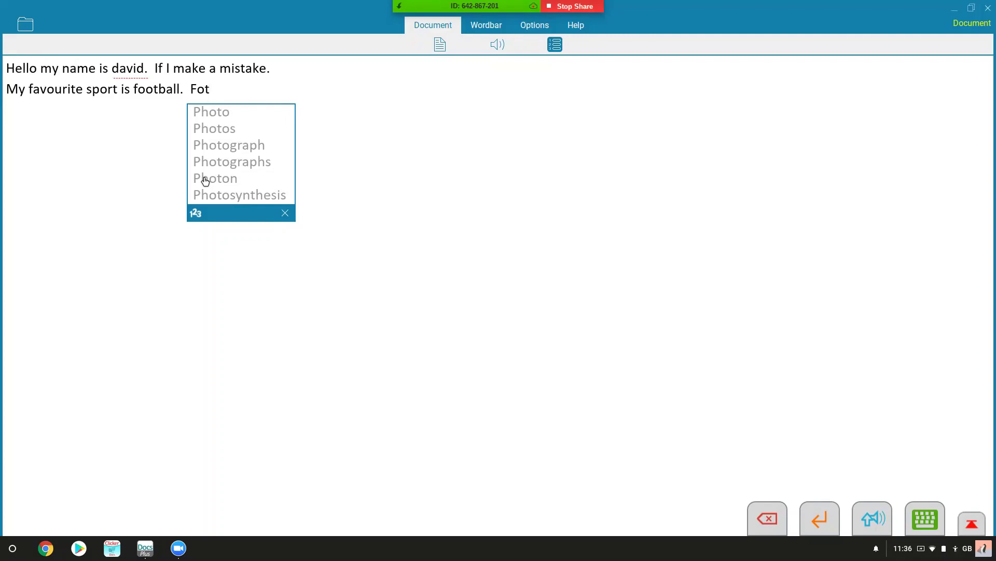
pyautogui.press('BackSpace')
pyautogui.press('BackSpace')
pyautogui.press('BackSpace')
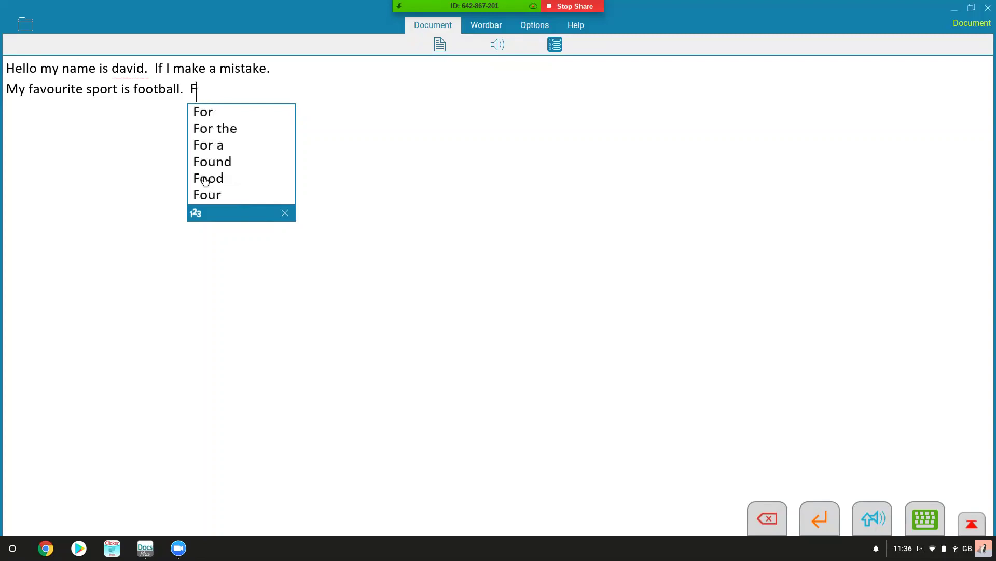
pyautogui.write('We')
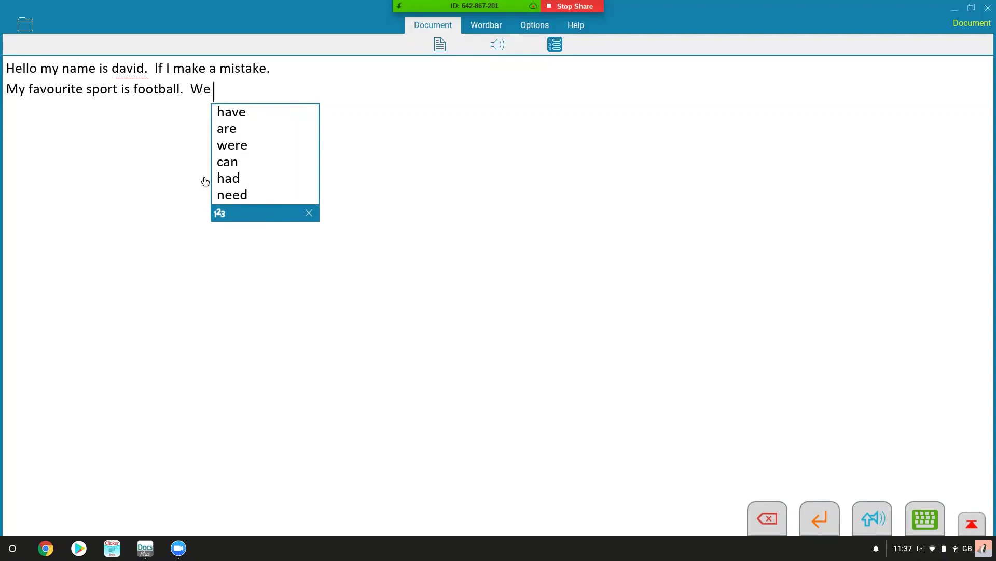
pyautogui.press('BackSpace')
pyautogui.press('BackSpace')
pyautogui.press('BackSpace')
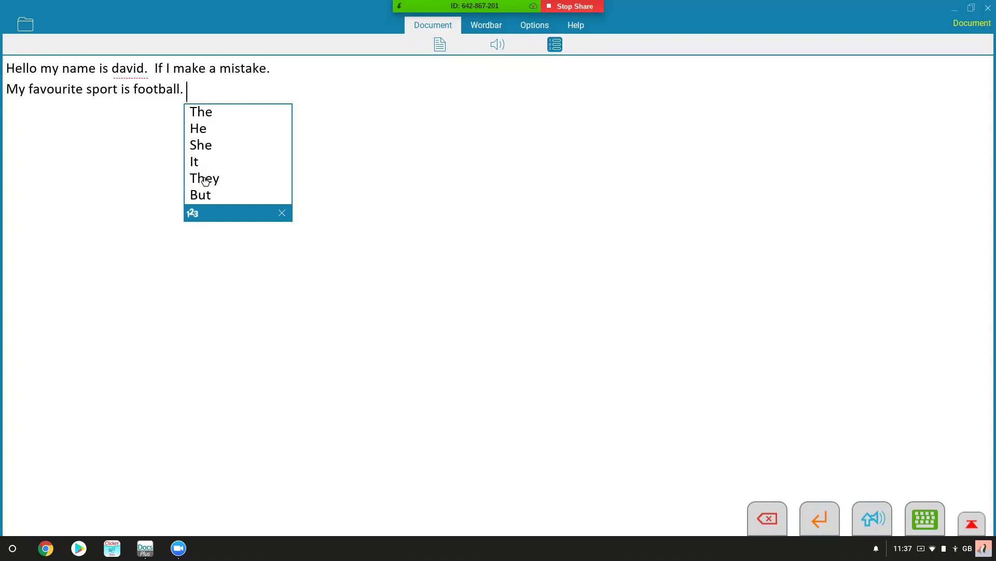
# Close the word predictions, then show the on-screen keyboard and hide it again
pyautogui.click(280, 216)
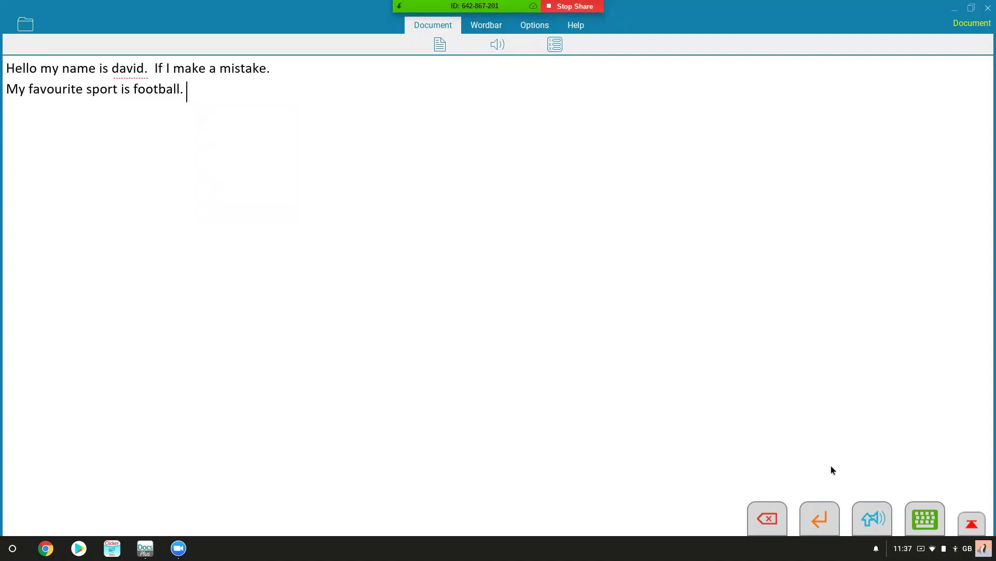
pyautogui.click(923, 513)
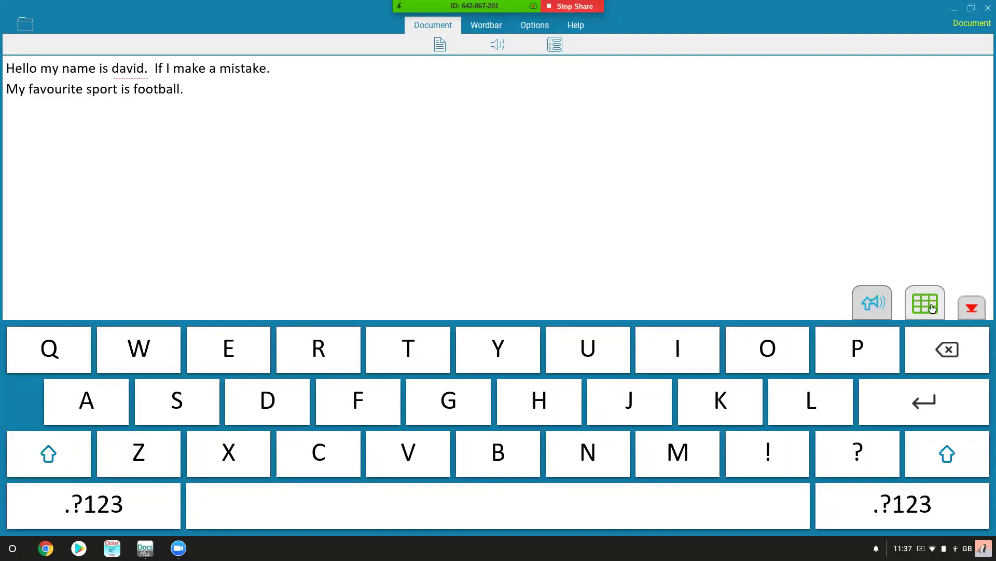
pyautogui.click(967, 312)
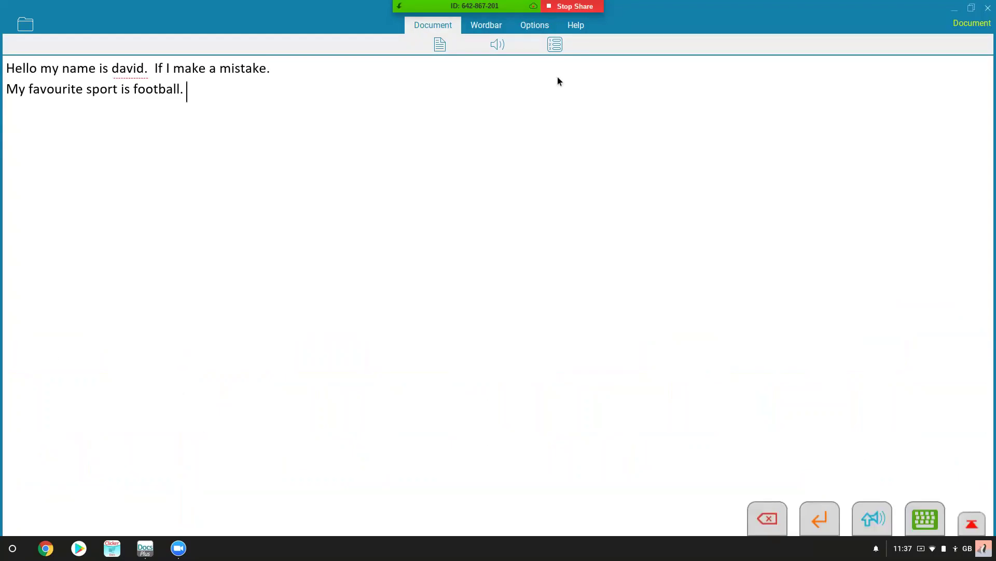
# Display the Rivers A - Z wordbar below the document, compare it with the on-screen keyboard, and open its "r" grid
pyautogui.click(482, 24)
pyautogui.click(449, 22)
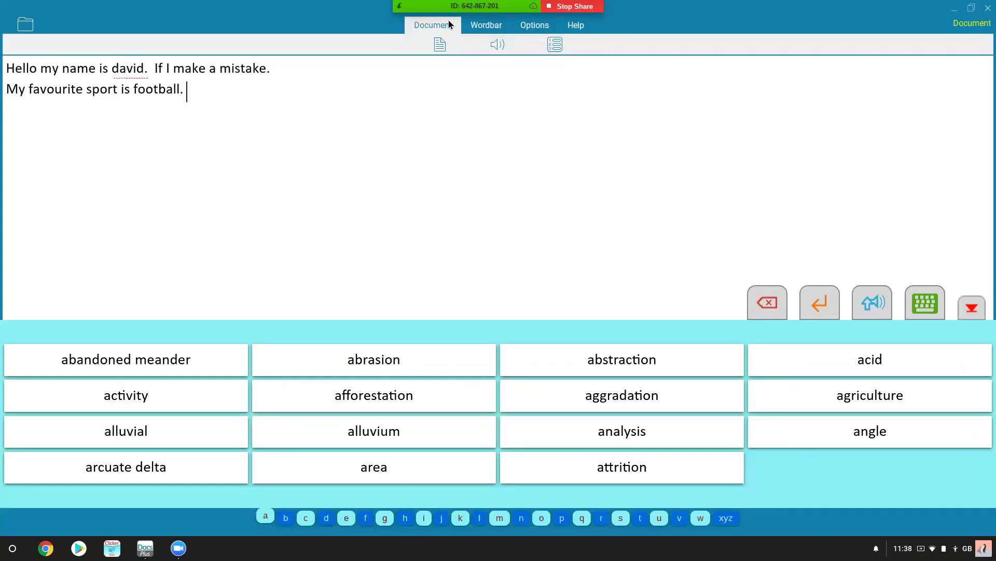
pyautogui.click(927, 303)
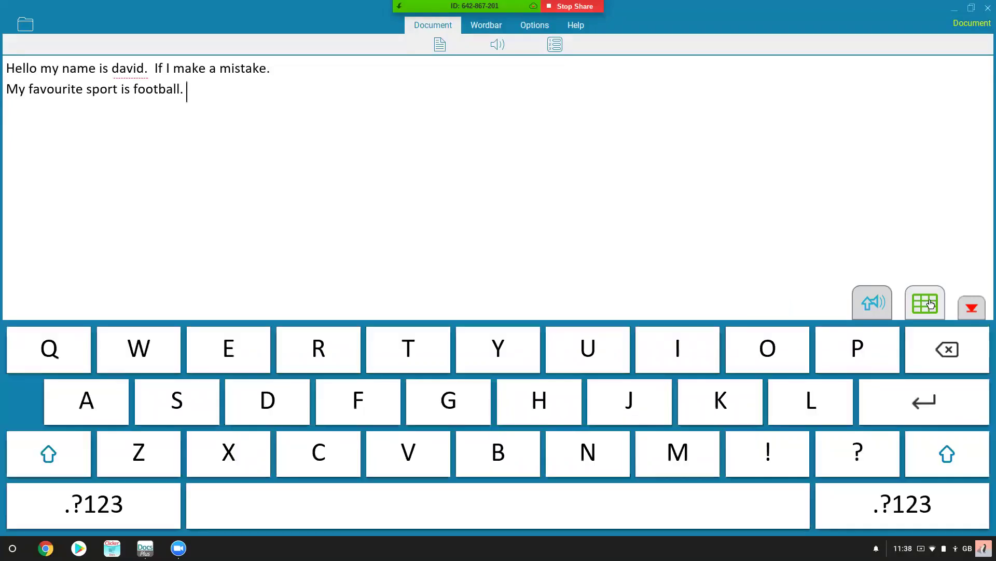
pyautogui.click(927, 303)
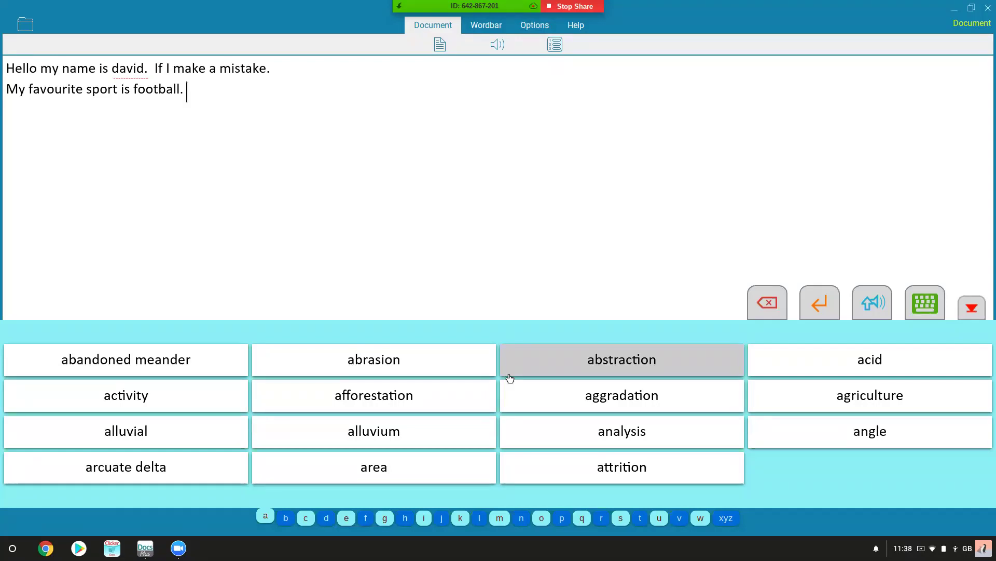
pyautogui.click(600, 519)
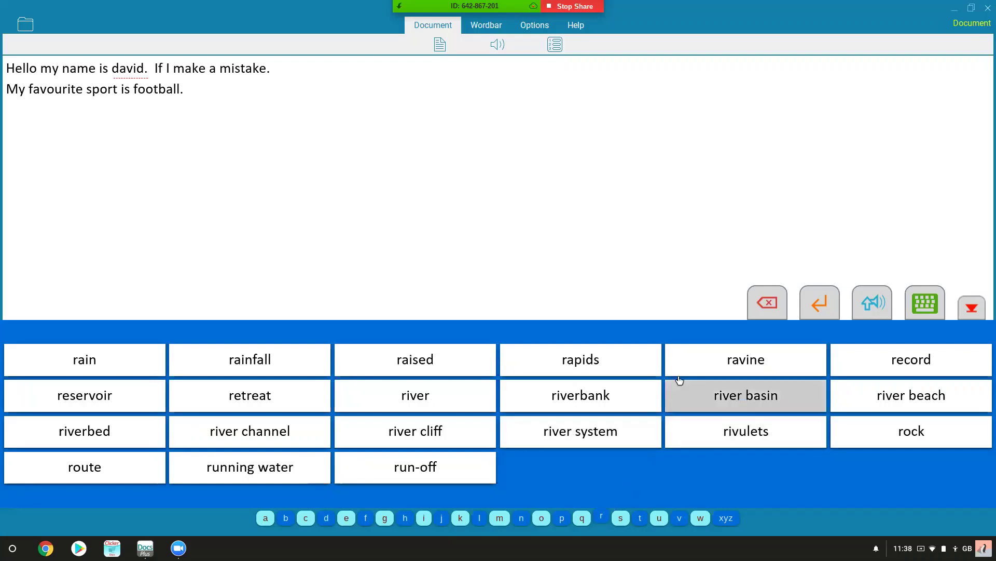
# Delete the words from "river channel" through "run-off" from the wordbar's "r" grid content and return to the document
pyautogui.click(491, 31)
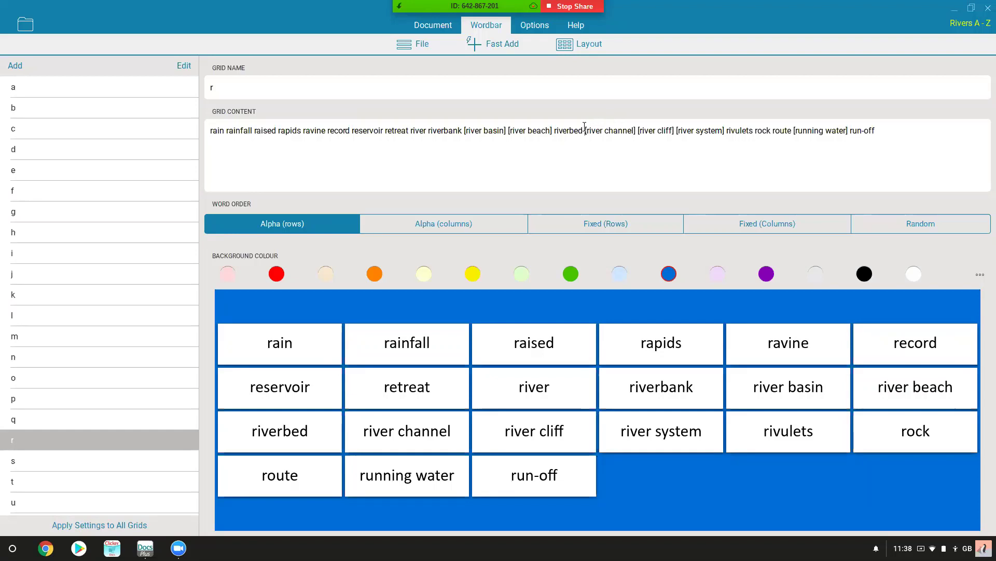
pyautogui.moveTo(585, 128); pyautogui.dragTo(862, 146)
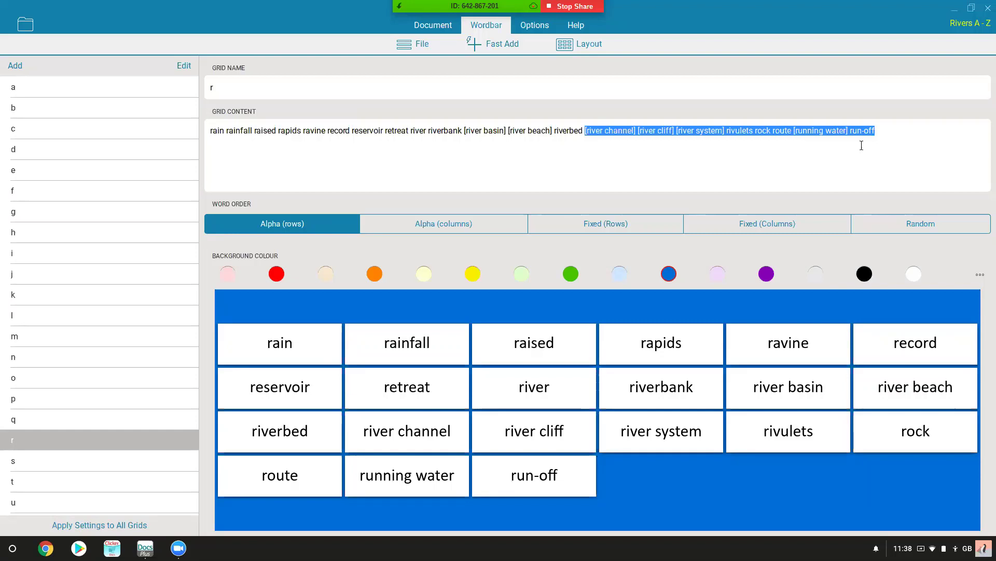
pyautogui.press('BackSpace')
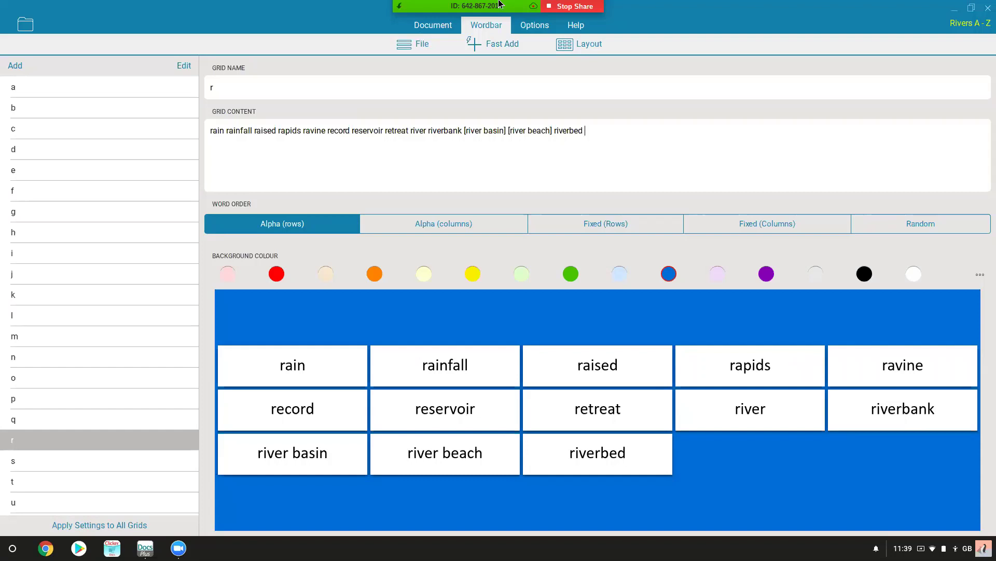
pyautogui.click(438, 26)
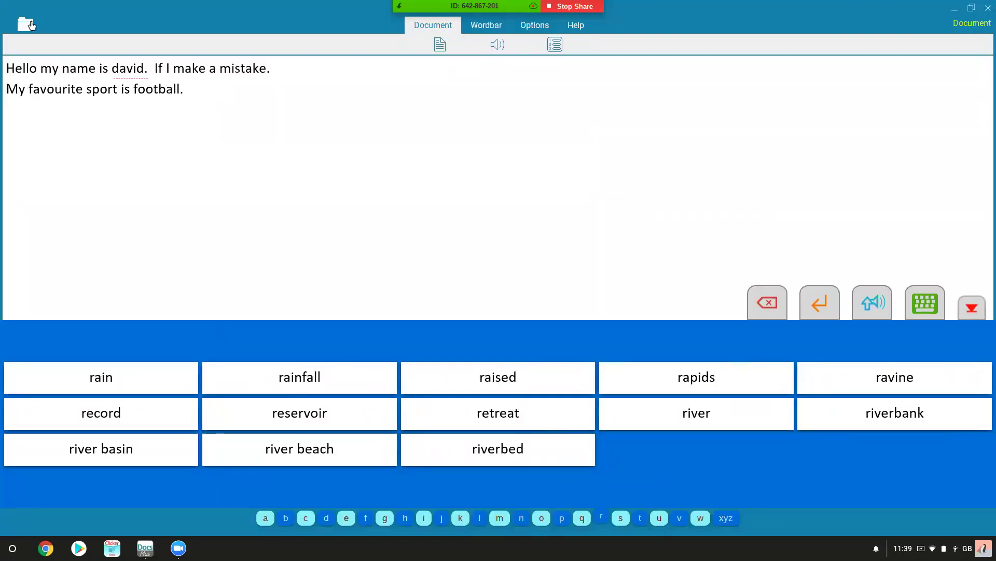
pyautogui.click(26, 24)
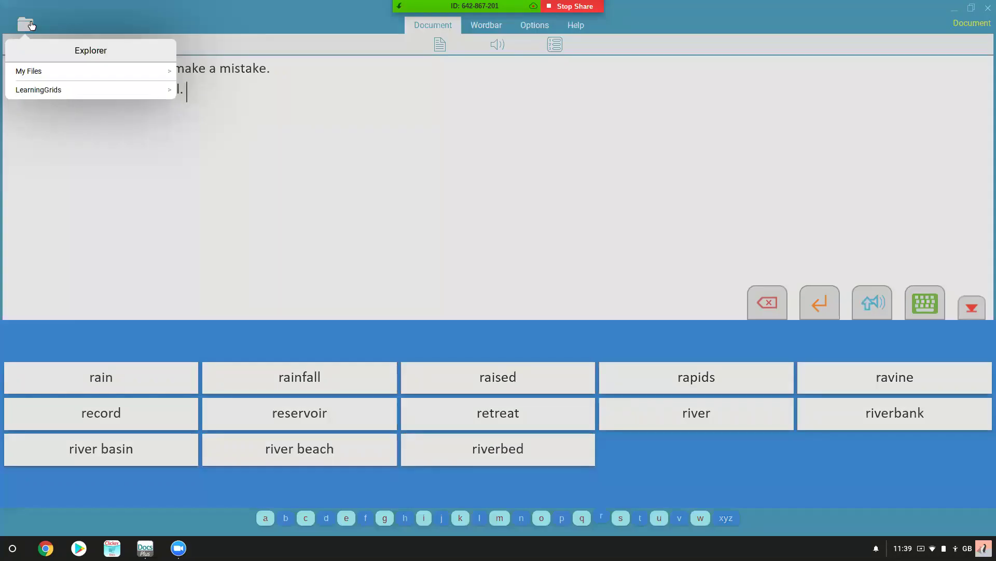
pyautogui.click(50, 71)
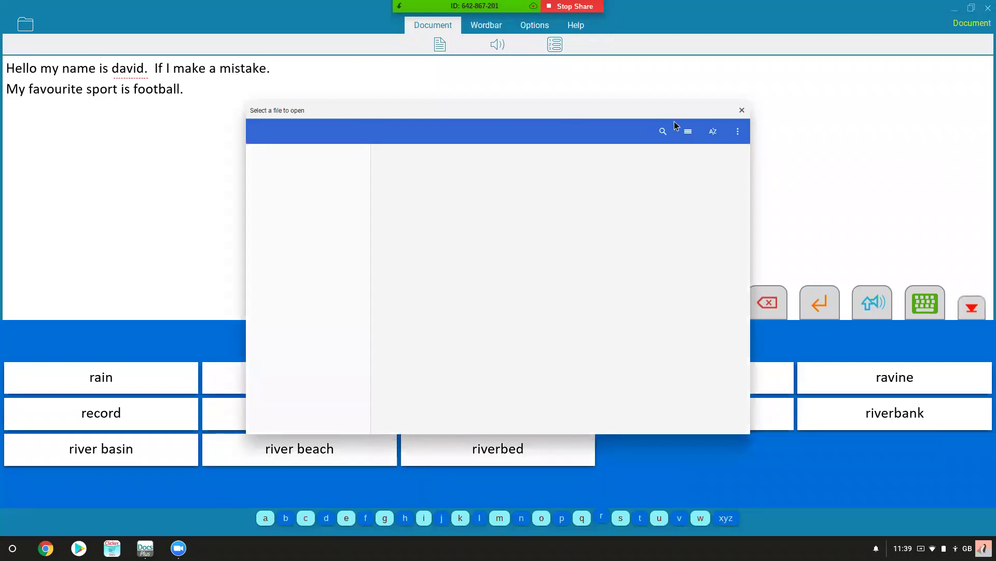
pyautogui.click(742, 111)
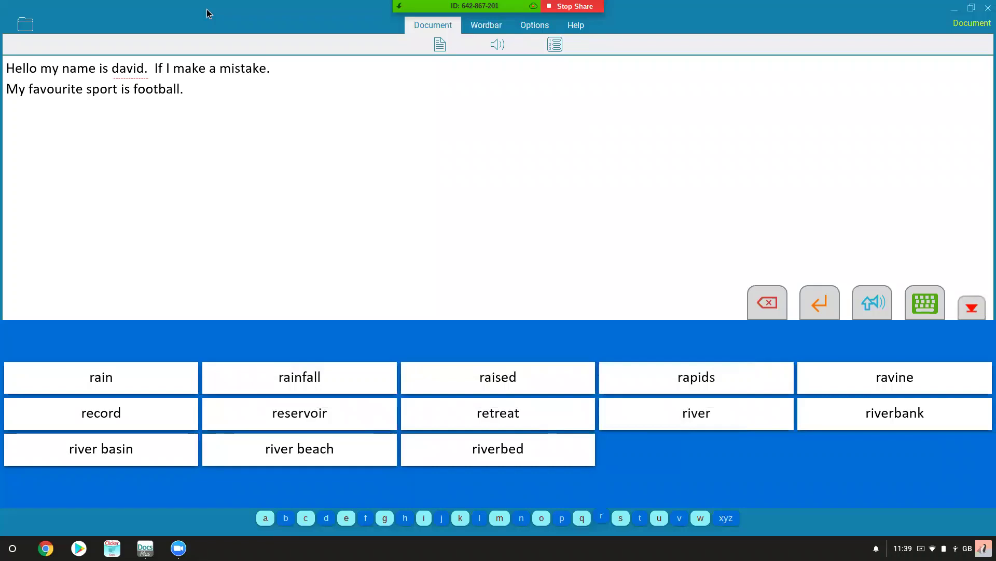
# Open the LearningGrids resource library and browse its first page of UK wordbars
pyautogui.click(25, 24)
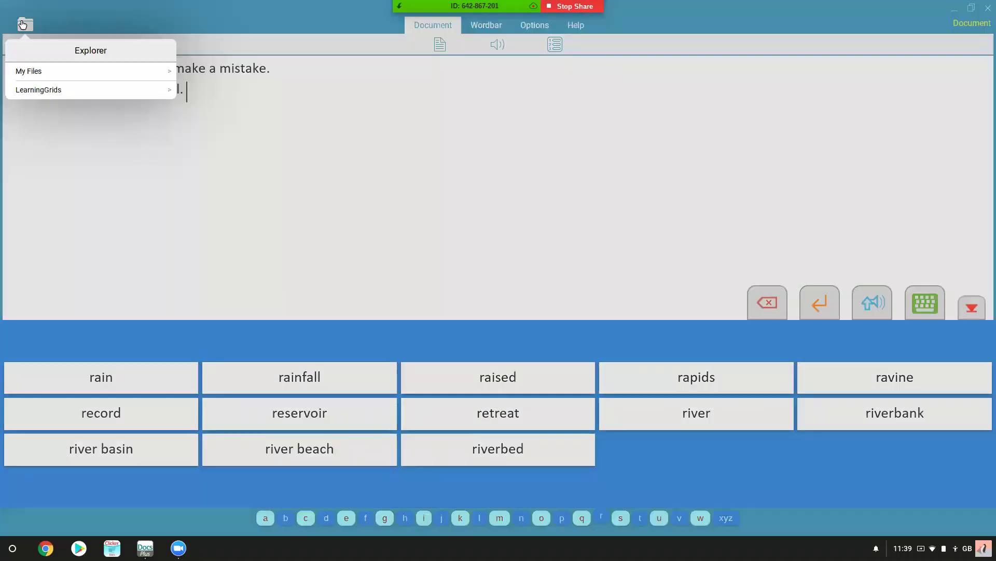
pyautogui.click(44, 89)
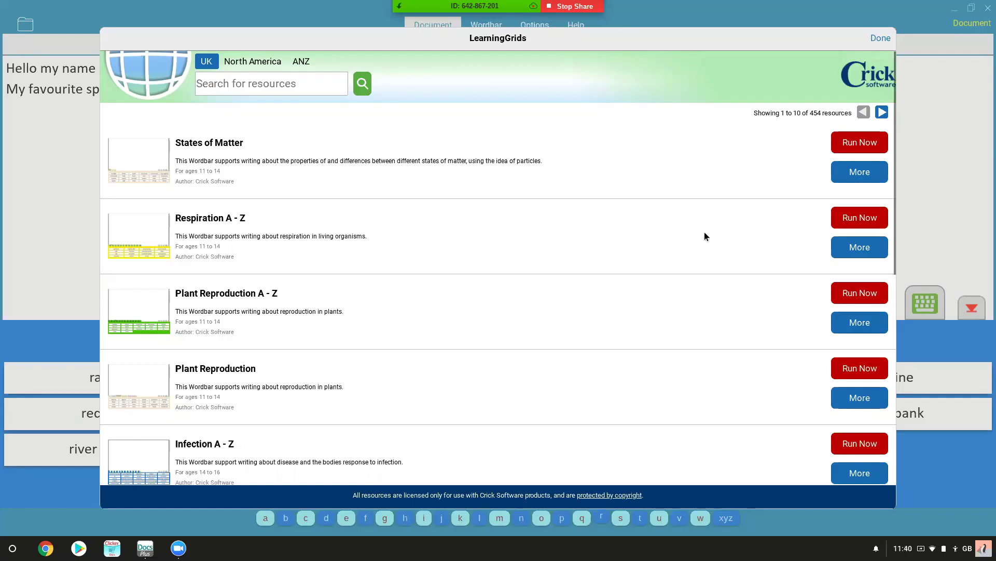
pyautogui.scroll(-3, 608, 277)
pyautogui.scroll(-3, 608, 273)
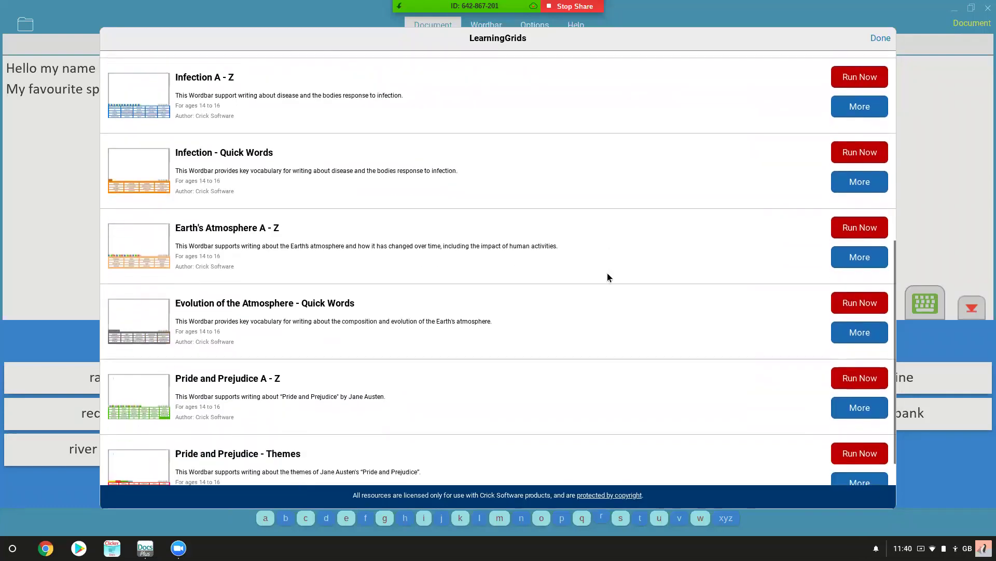
pyautogui.scroll(-1, 609, 277)
pyautogui.scroll(2, 608, 277)
pyautogui.scroll(-2, 609, 277)
pyautogui.scroll(3, 608, 276)
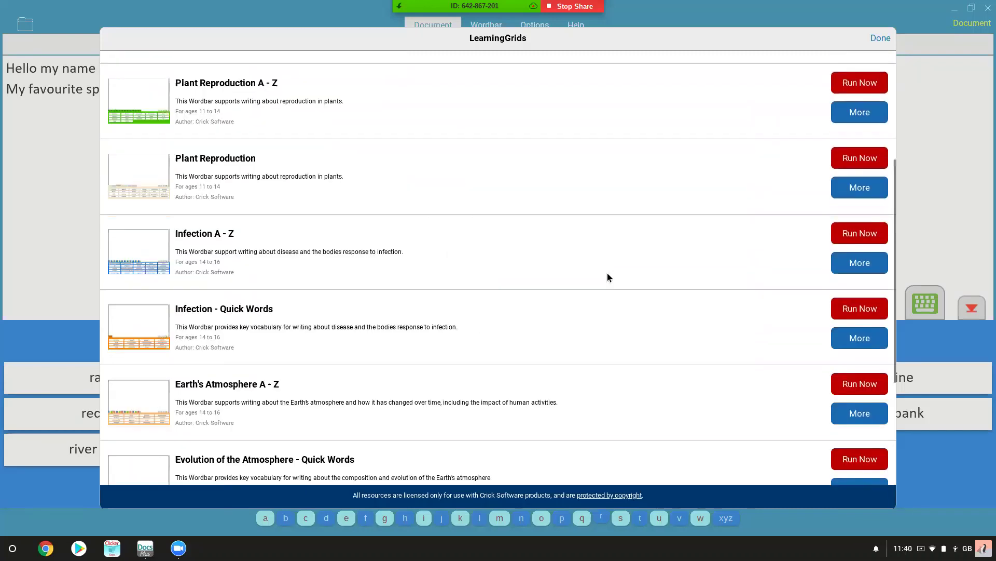
pyautogui.scroll(3, 608, 277)
pyautogui.scroll(-6, 608, 277)
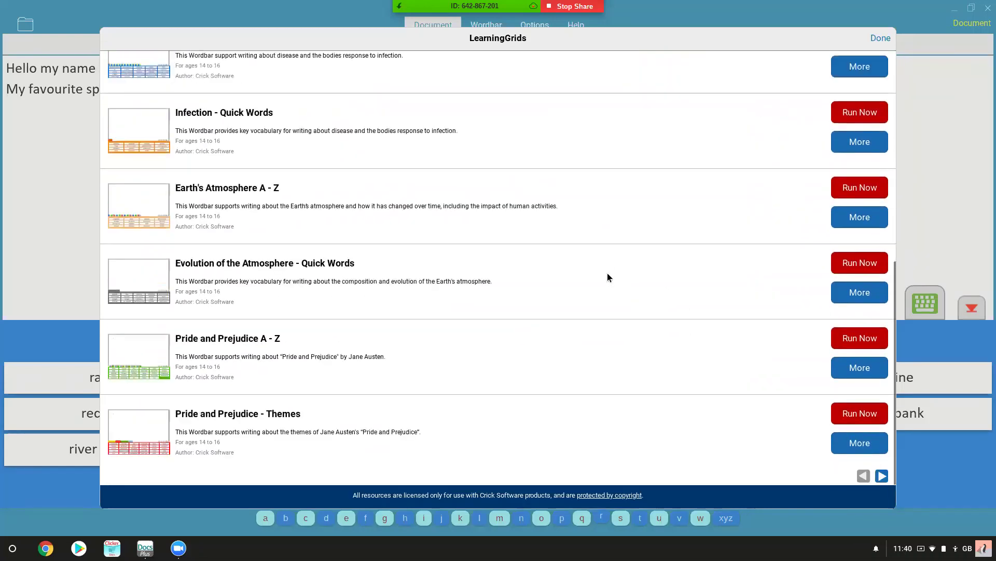
pyautogui.scroll(6, 609, 277)
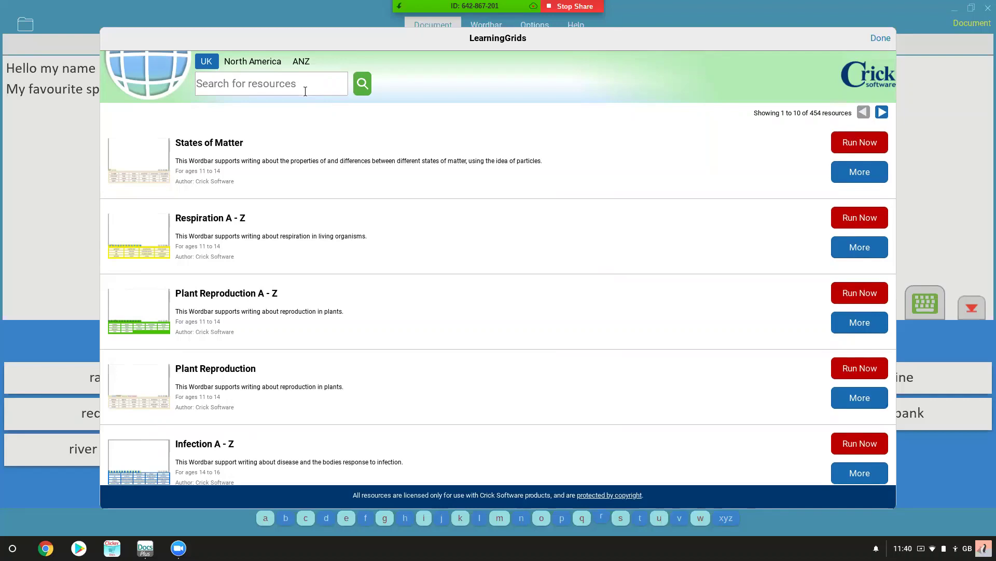
pyautogui.scroll(-8, 305, 92)
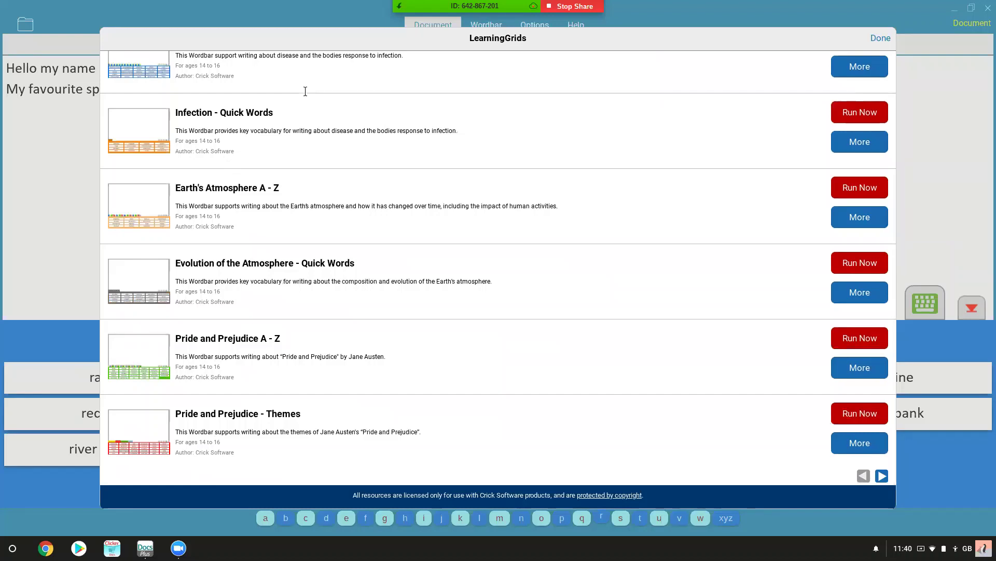
# Load the Pride and Prejudice - Themes wordbar without saving the current one, and display its Social Class and Pride and Prejudice grids
pyautogui.click(846, 412)
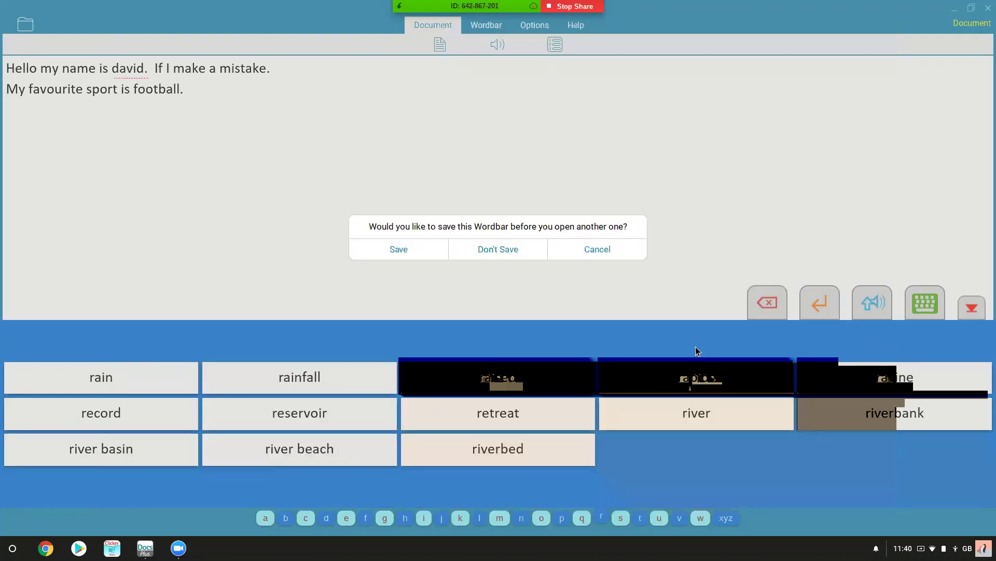
pyautogui.click(498, 249)
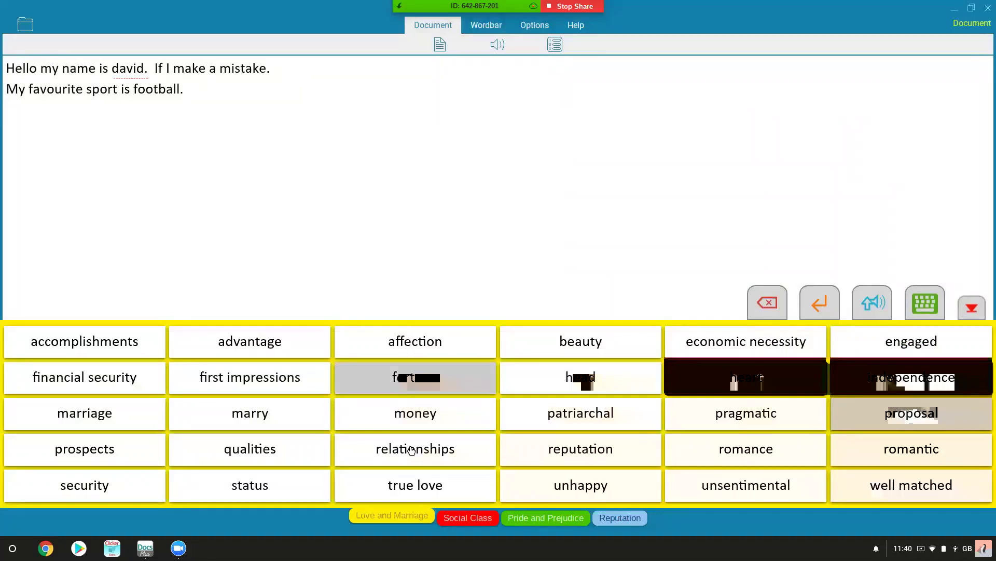
pyautogui.click(474, 523)
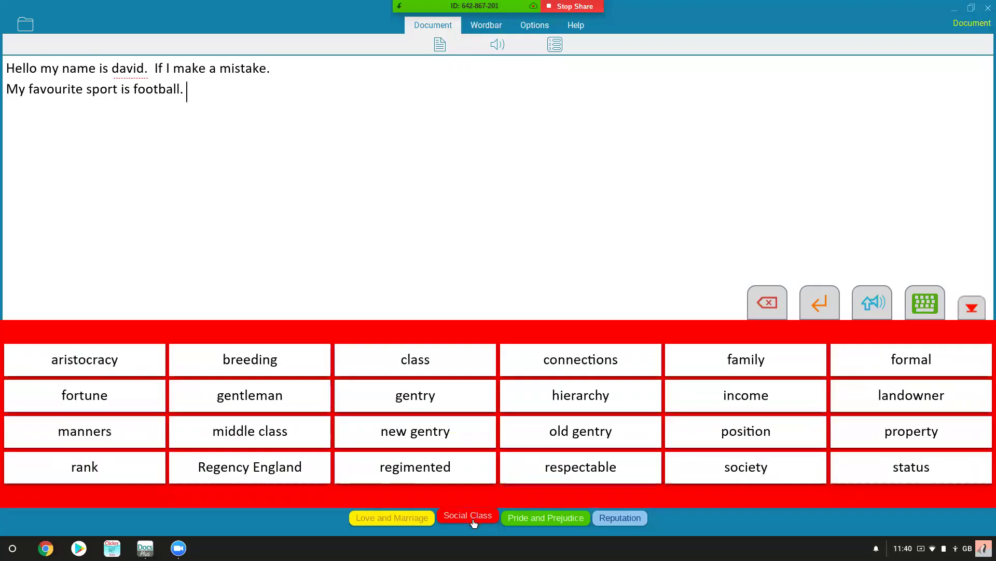
pyautogui.click(521, 520)
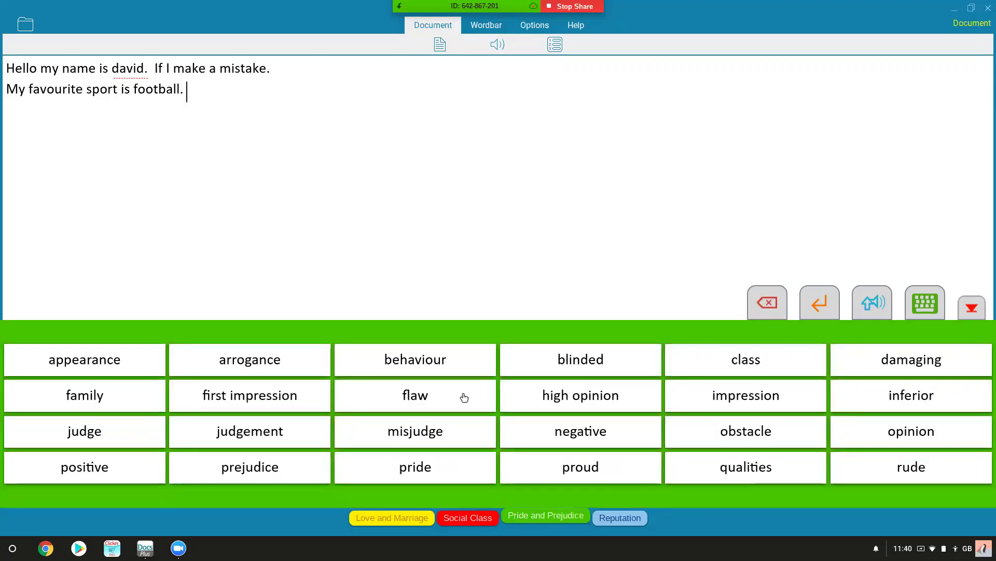
# Insert "First impression" from the wordbar on a new line below the football sentence
pyautogui.press('Return')
pyautogui.click(272, 394)
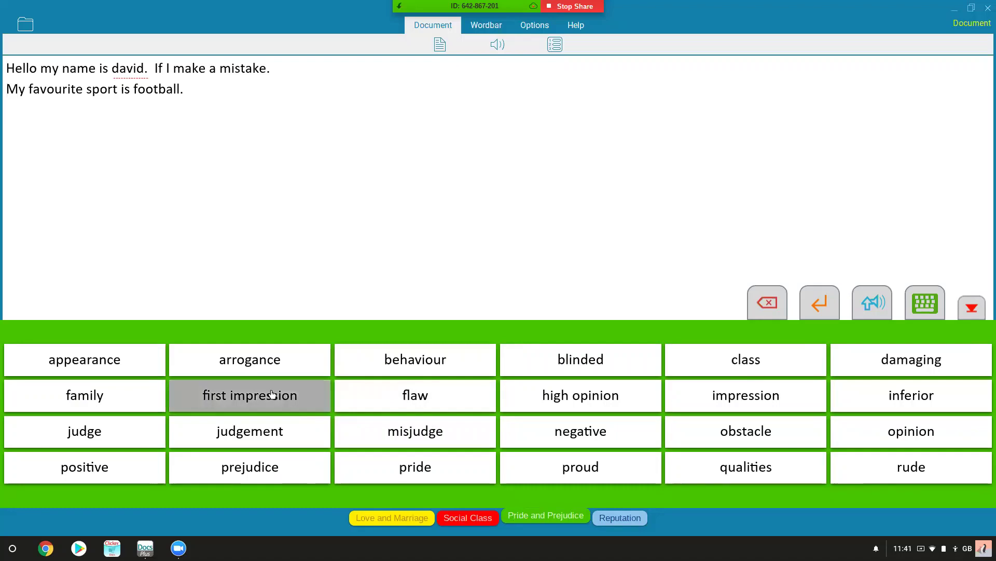
pyautogui.click(273, 395)
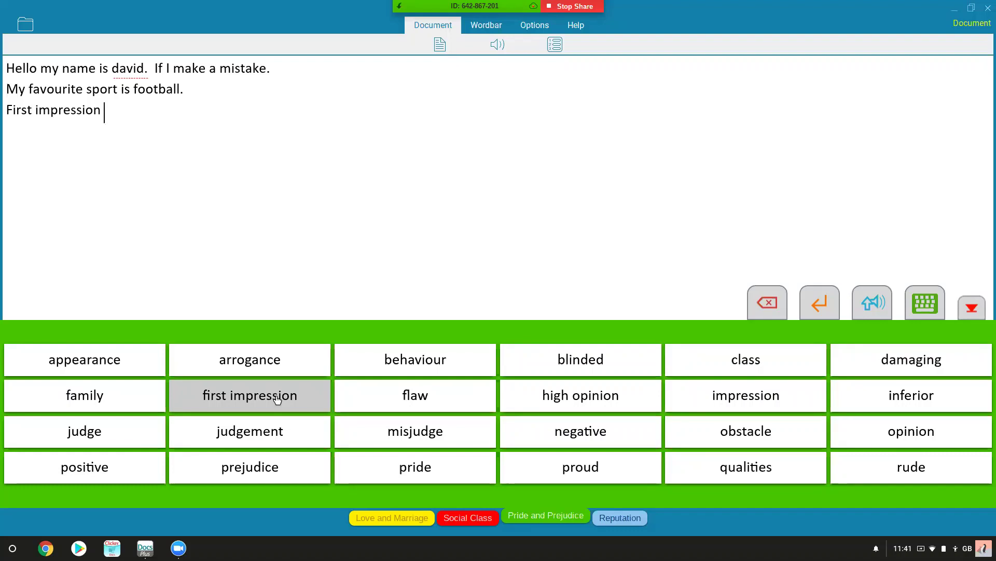
# Replace the words from "snobbish" through "worth" in the Pride and Prejudice grid content with "add words"
pyautogui.click(494, 30)
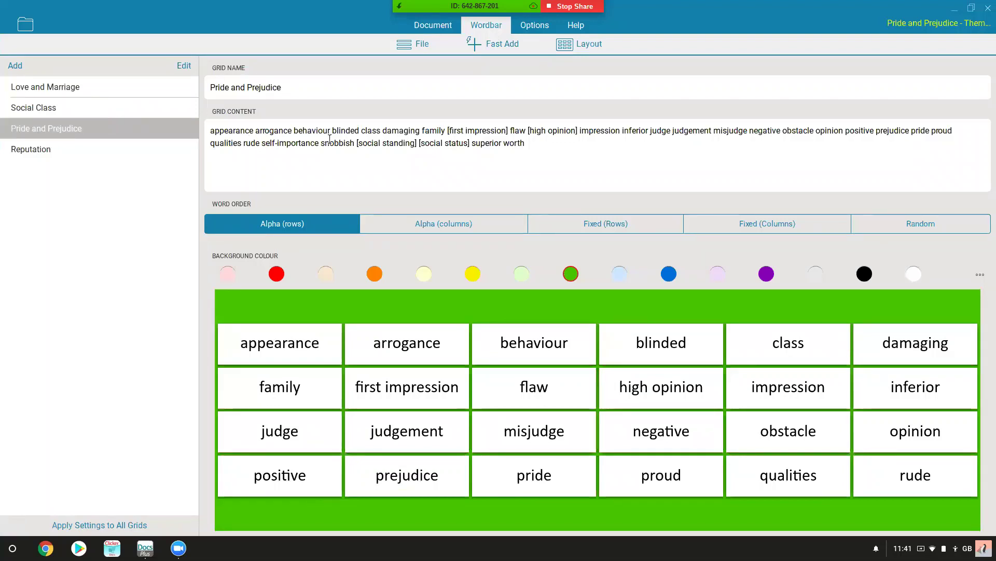
pyautogui.moveTo(321, 144); pyautogui.dragTo(574, 143)
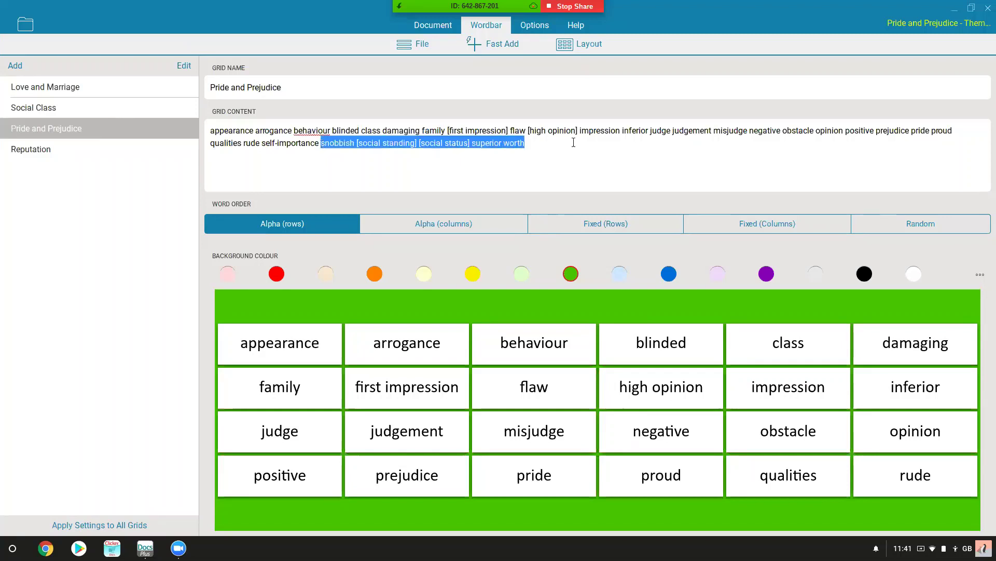
pyautogui.press('BackSpace')
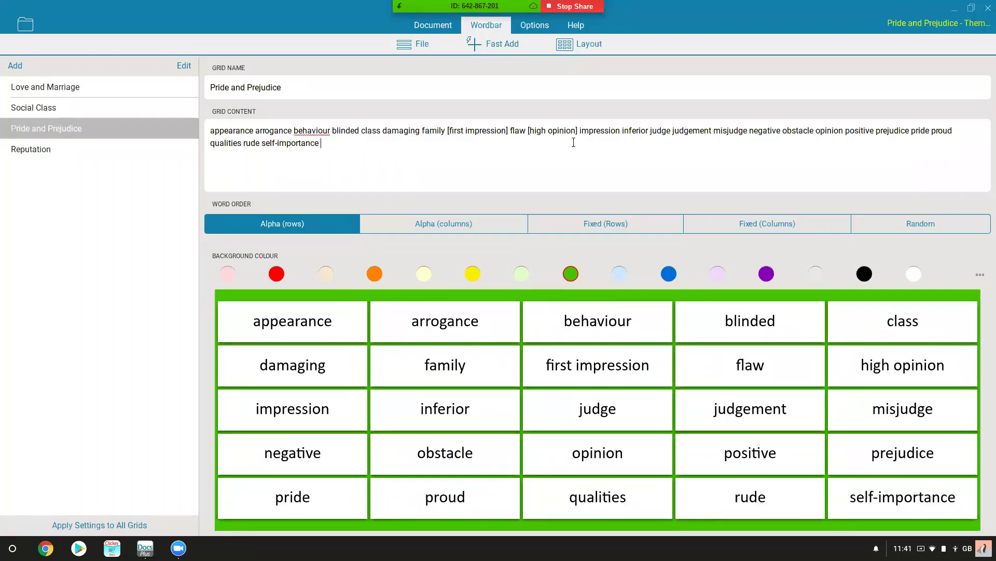
pyautogui.write('ad')
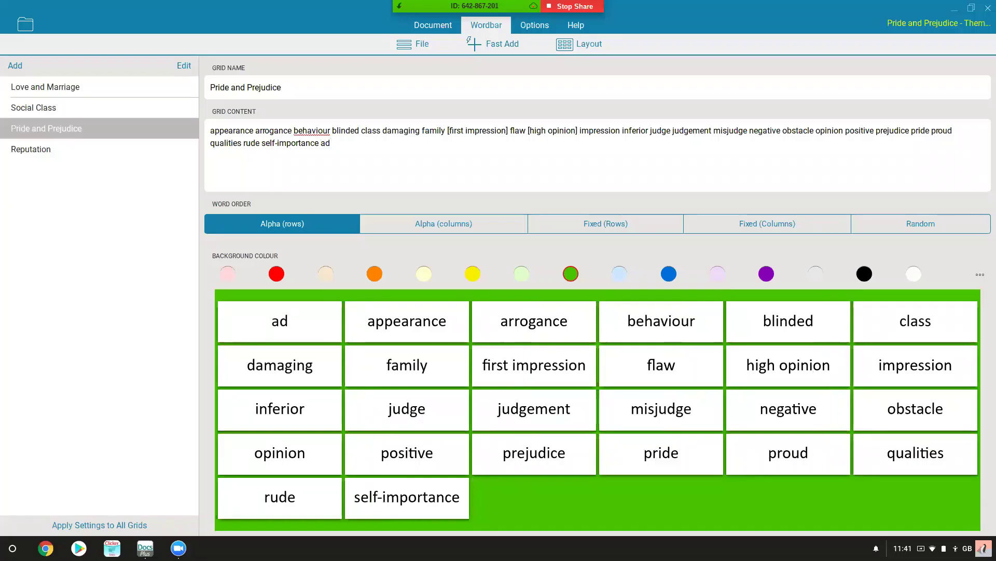
pyautogui.write('d words')
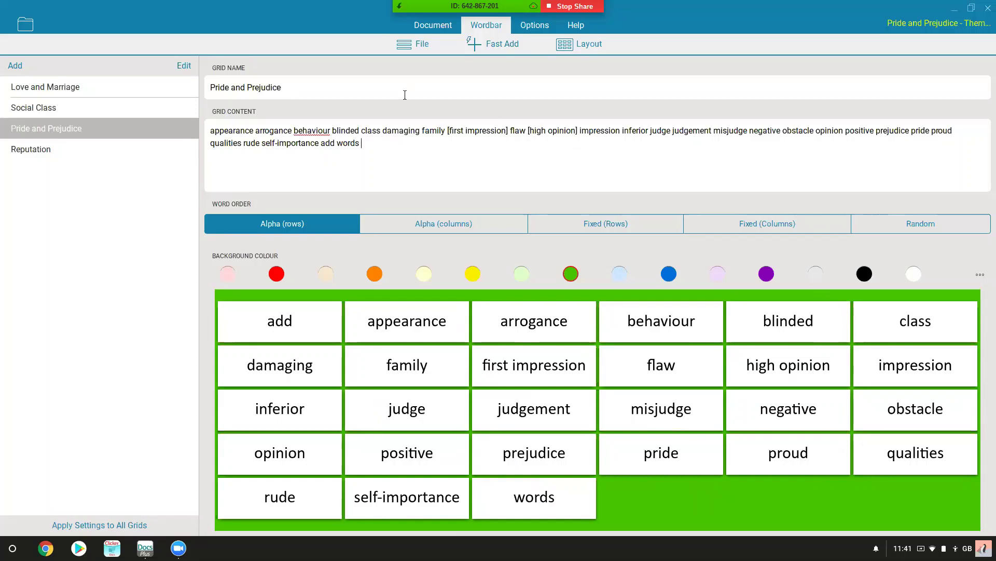
# Save the edited wordbar as Pride and Prejudice - Themes.pwbr in the presenter's own folder in My Drive
pyautogui.click(421, 44)
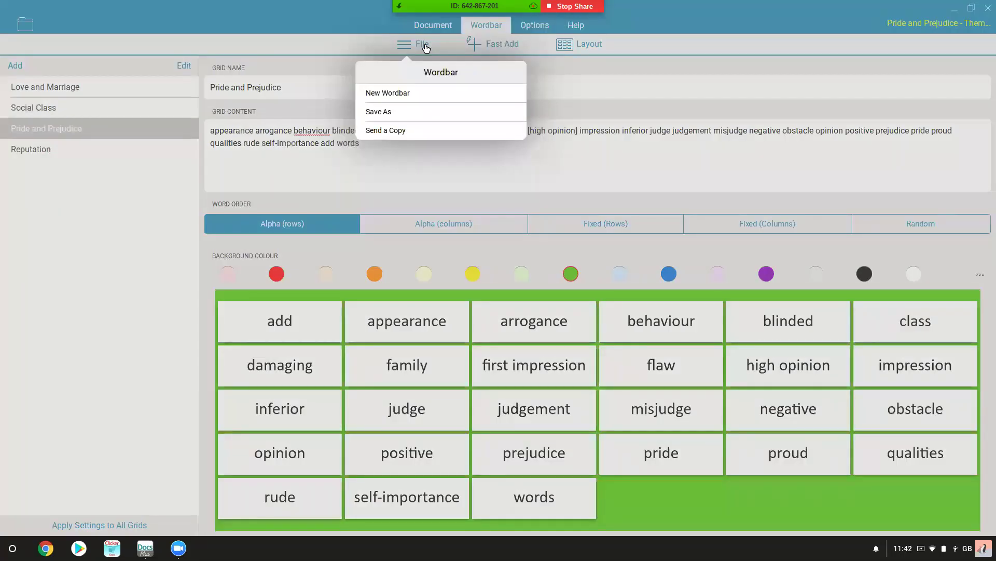
pyautogui.click(387, 112)
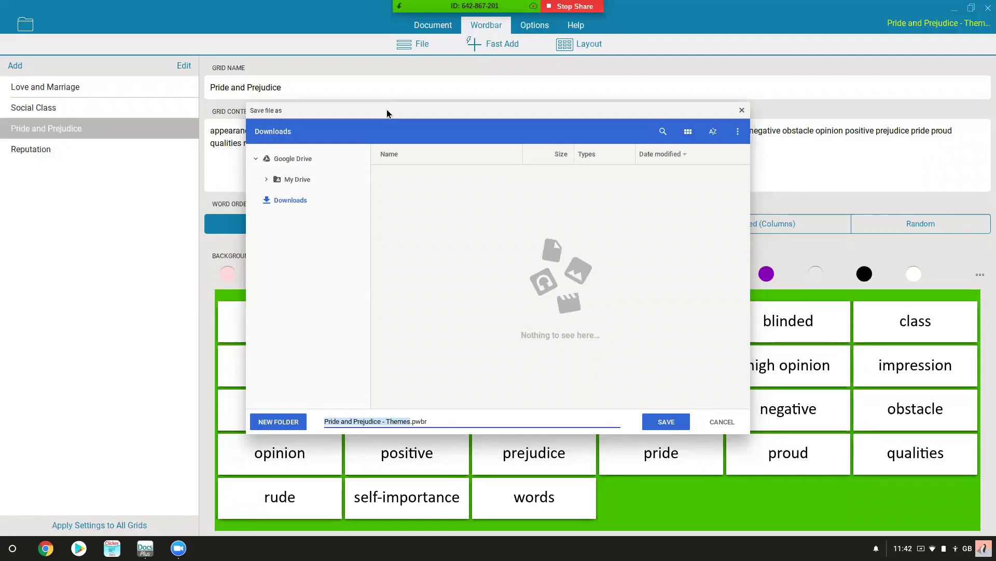
pyautogui.click(298, 181)
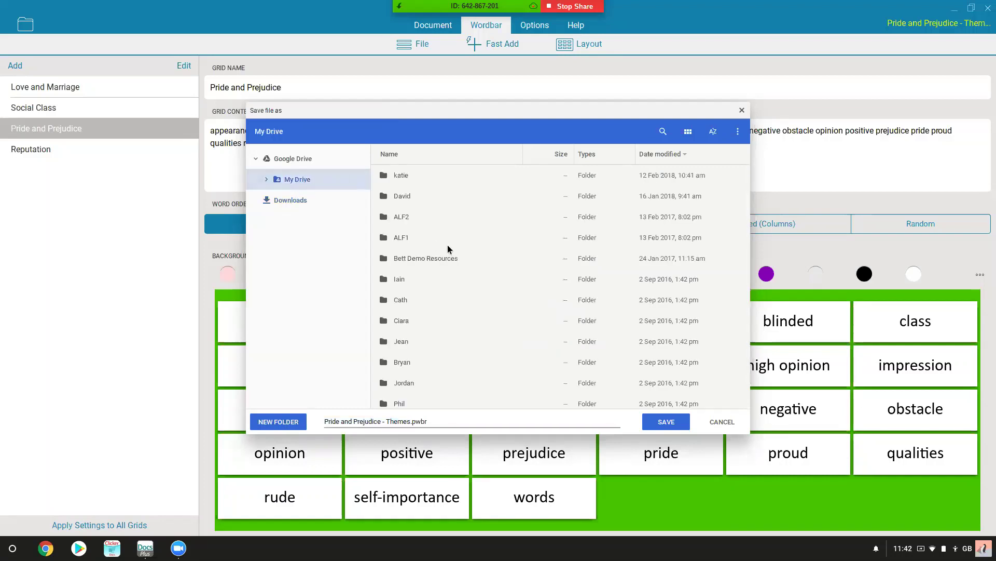
pyautogui.doubleClick(413, 198)
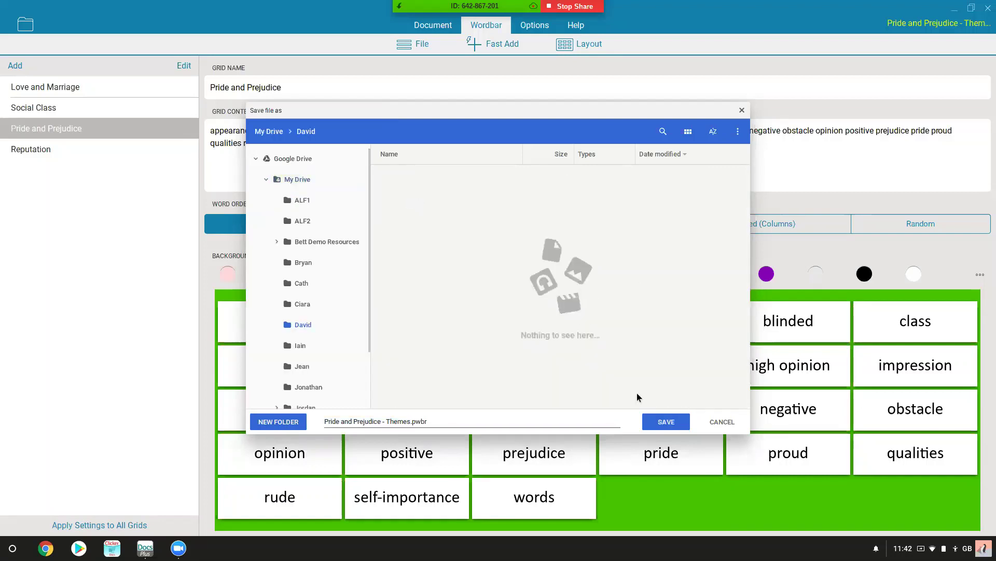
pyautogui.click(666, 421)
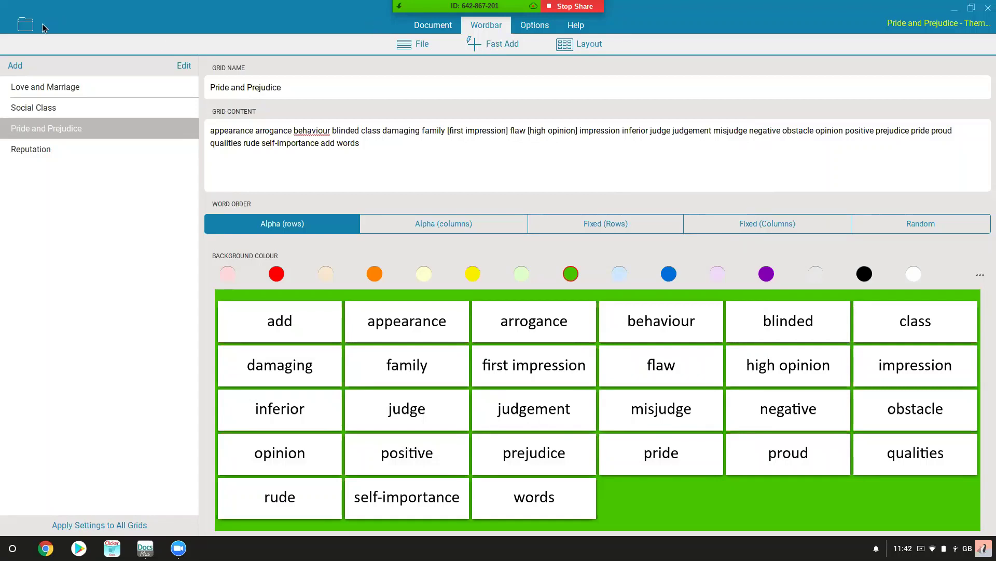
# Create a new wordbar and name its grid Rivers
pyautogui.click(406, 48)
pyautogui.click(406, 48)
pyautogui.click(420, 48)
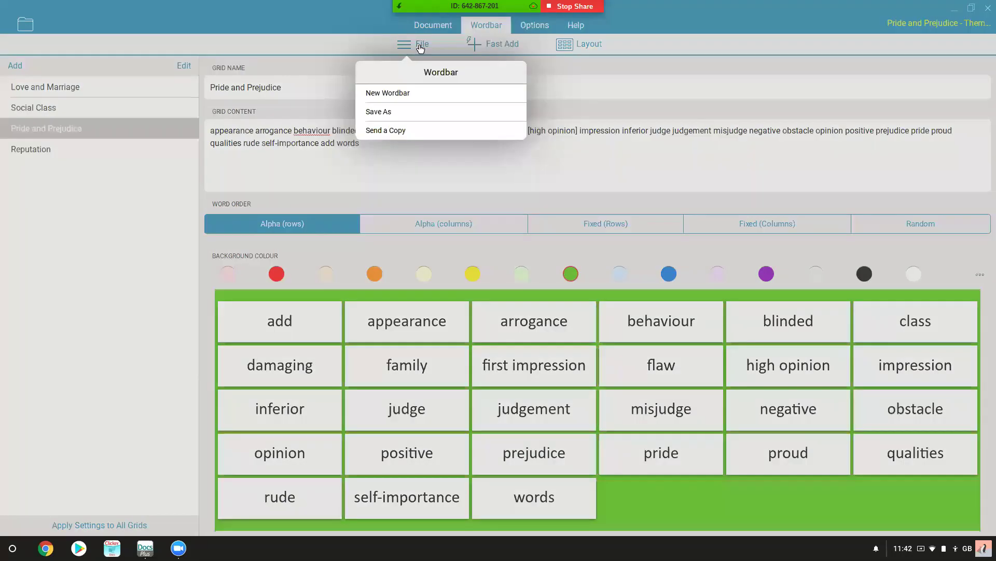
pyautogui.click(406, 94)
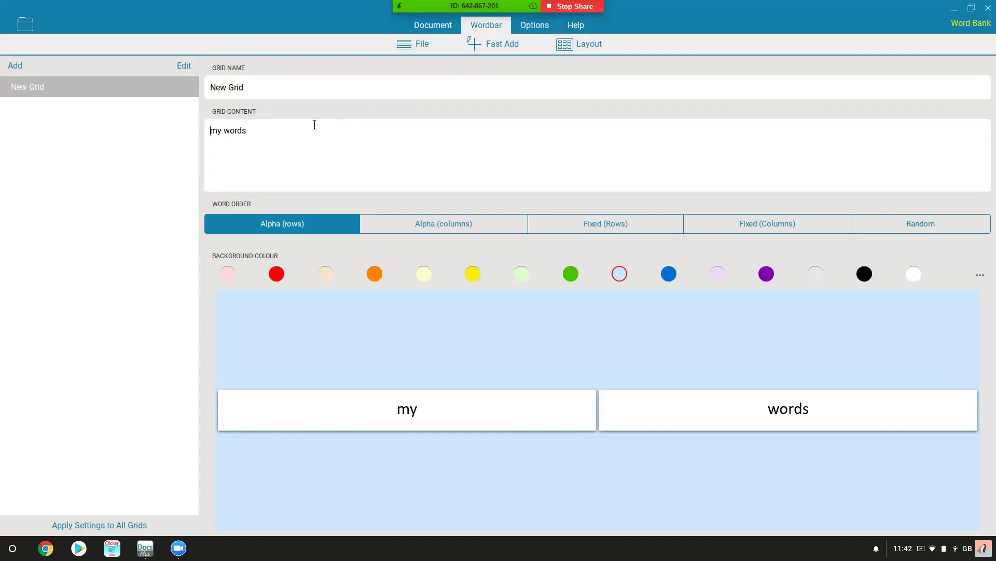
pyautogui.click(259, 84)
pyautogui.tripleClick(259, 84)
pyautogui.write('Rivers')
# Replace the placeholder words in the Rivers grid content with "River Tributary Ox Bow lake"
pyautogui.hotkey('ctrl', 'shift', 'Right')
pyautogui.hotkey('ctrl', 'shift', 'Right')
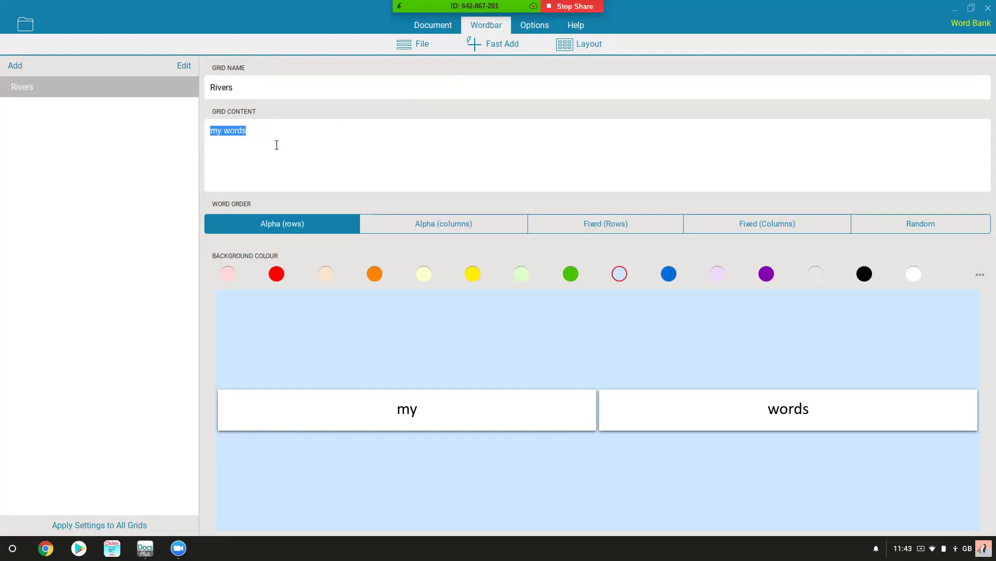
pyautogui.write('River')
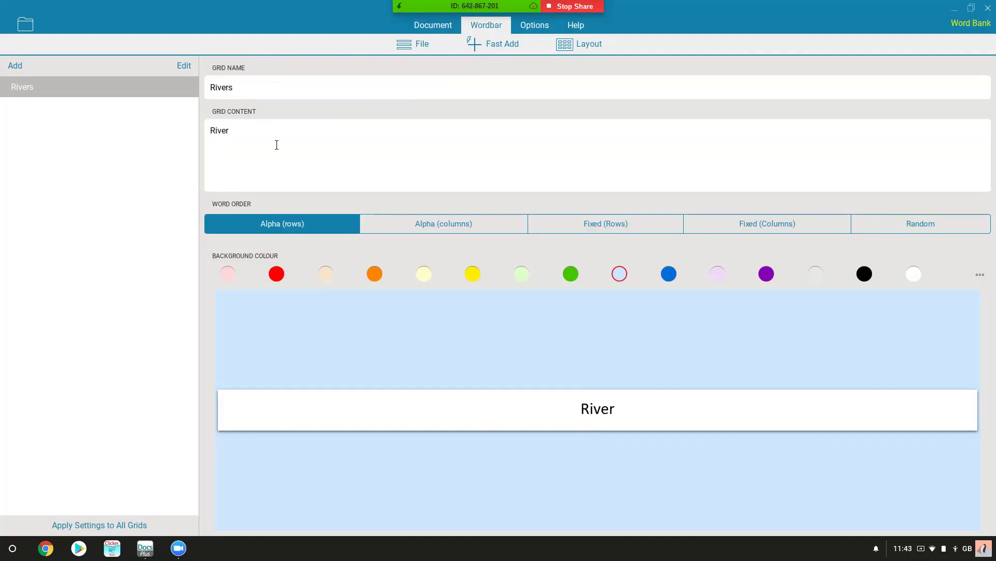
pyautogui.write(' Tributary')
pyautogui.press('shift')
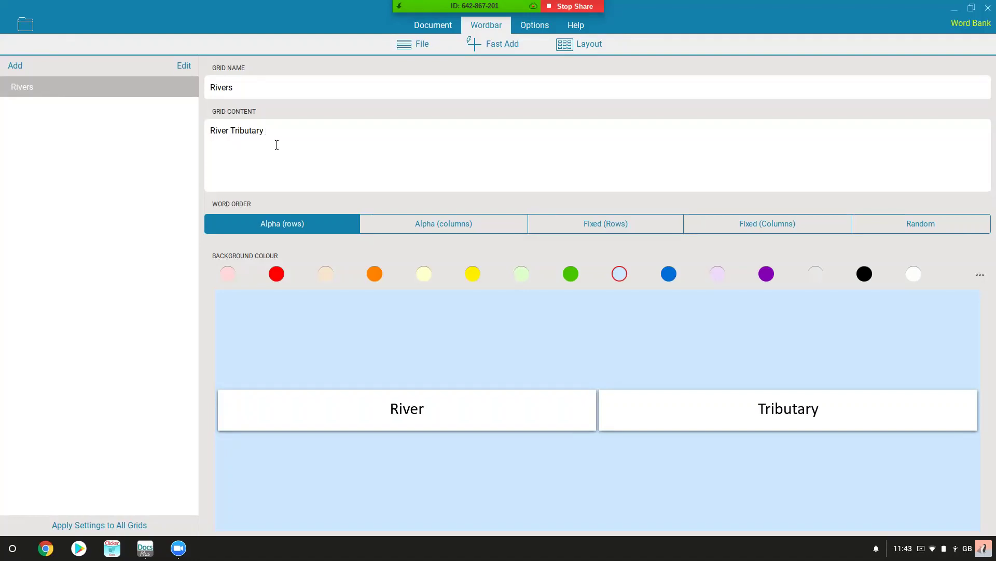
pyautogui.write('Ox Bow lake')
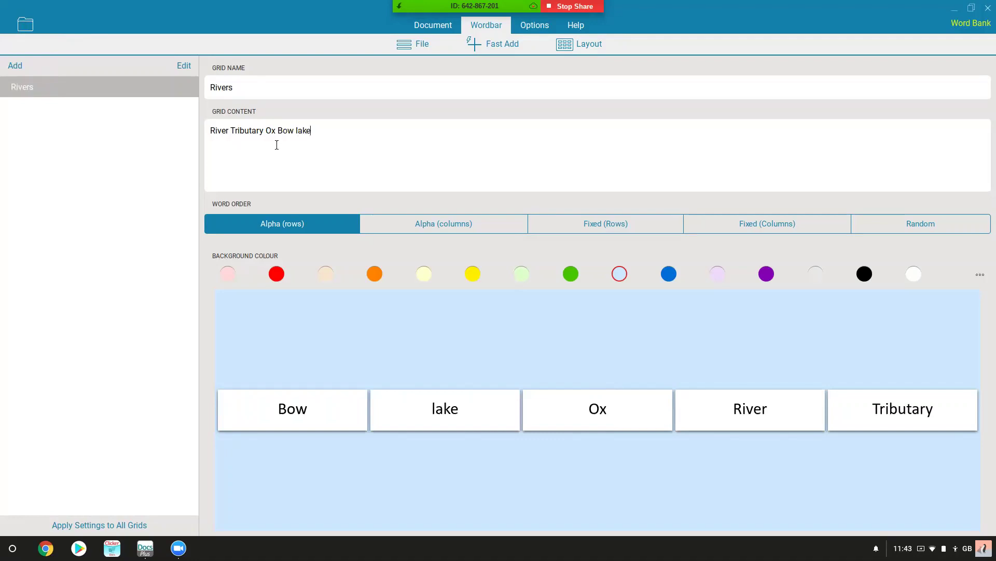
# Enclose "Ox Bow lake" in round brackets in the grid content so it forms a single cell
pyautogui.write(')')
pyautogui.press('Left')
pyautogui.press('Left')
pyautogui.write('(')
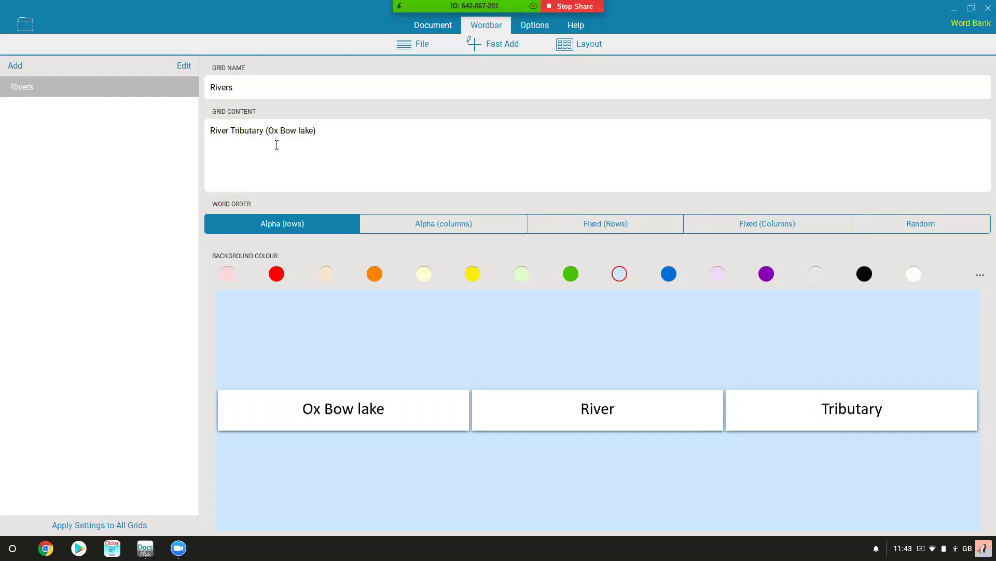
pyautogui.click(411, 43)
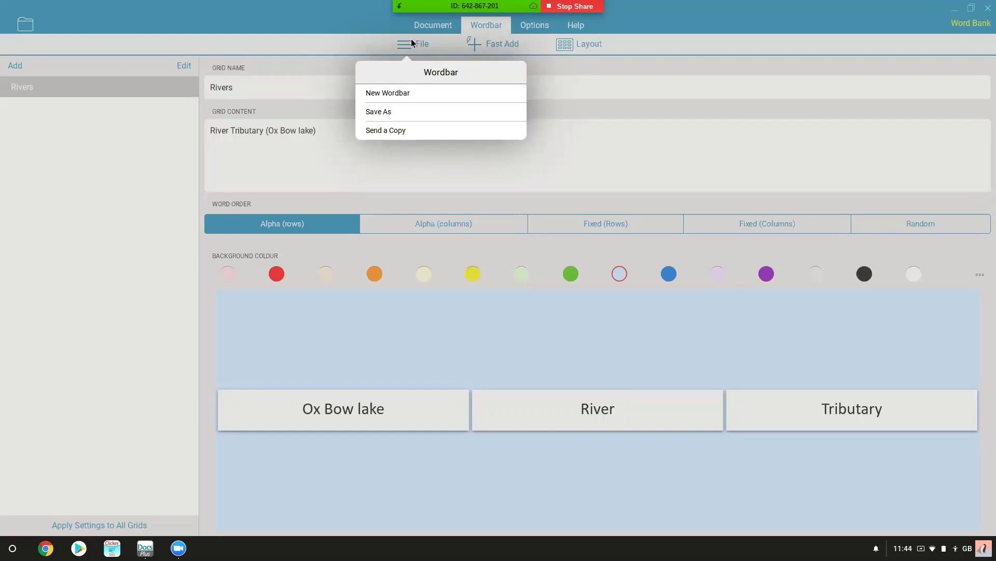
pyautogui.click(412, 40)
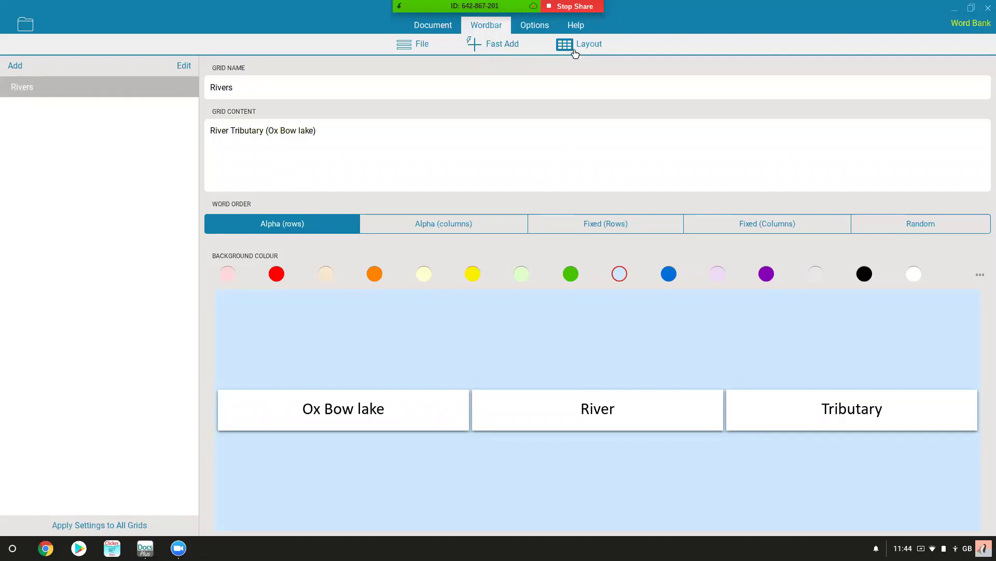
# Start a Fast Add of alphabetical grids for the wordbar
pyautogui.click(508, 46)
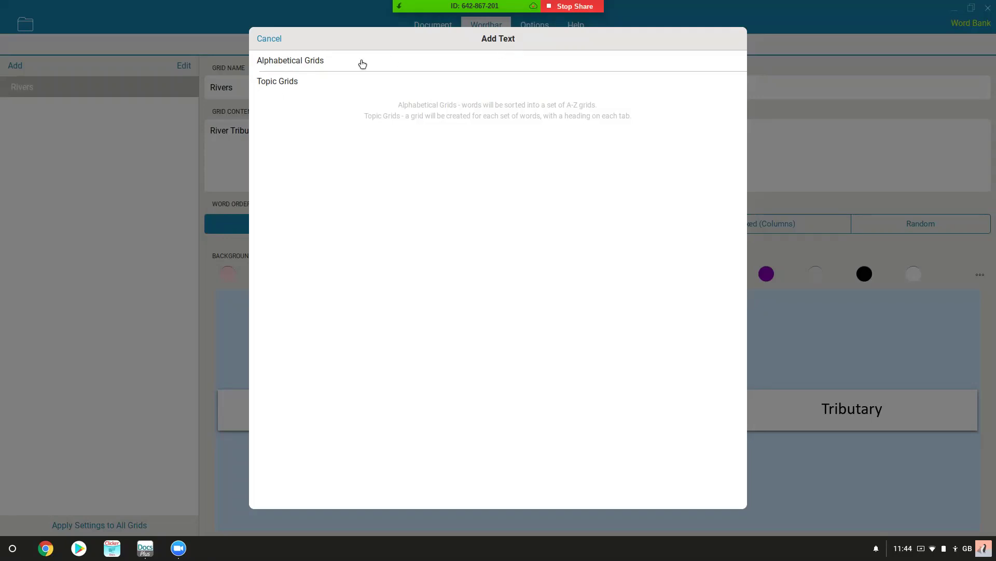
pyautogui.click(337, 64)
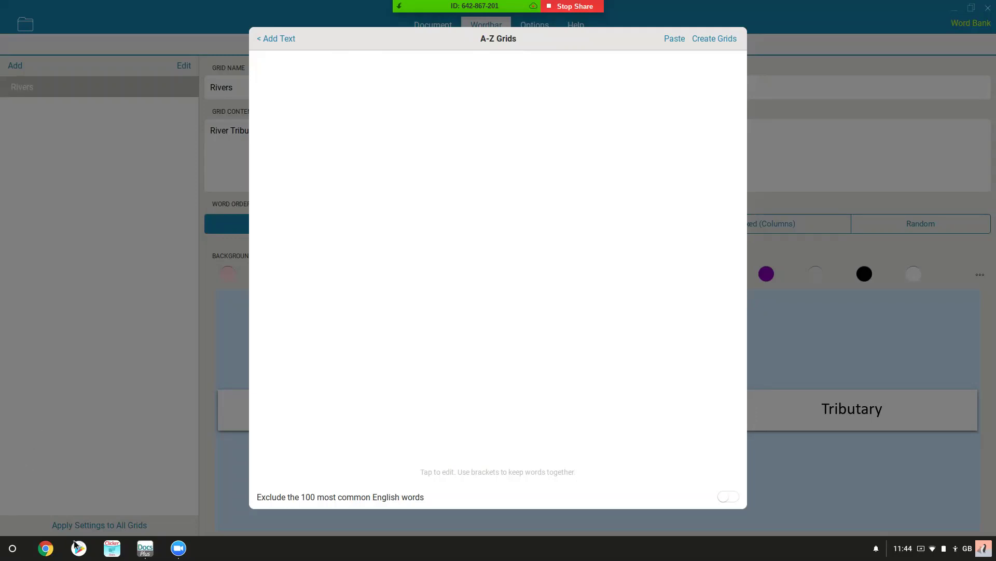
# Switch to Chrome, search Google for "macbeth summary" and open the CliffsNotes Macbeth play summary
pyautogui.click(57, 549)
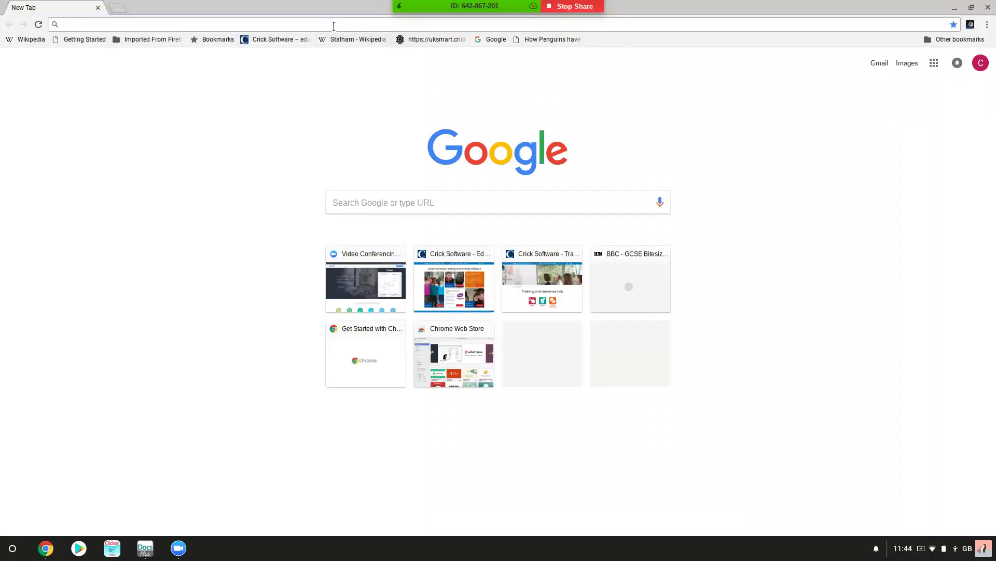
pyautogui.click(375, 203)
pyautogui.write('ma')
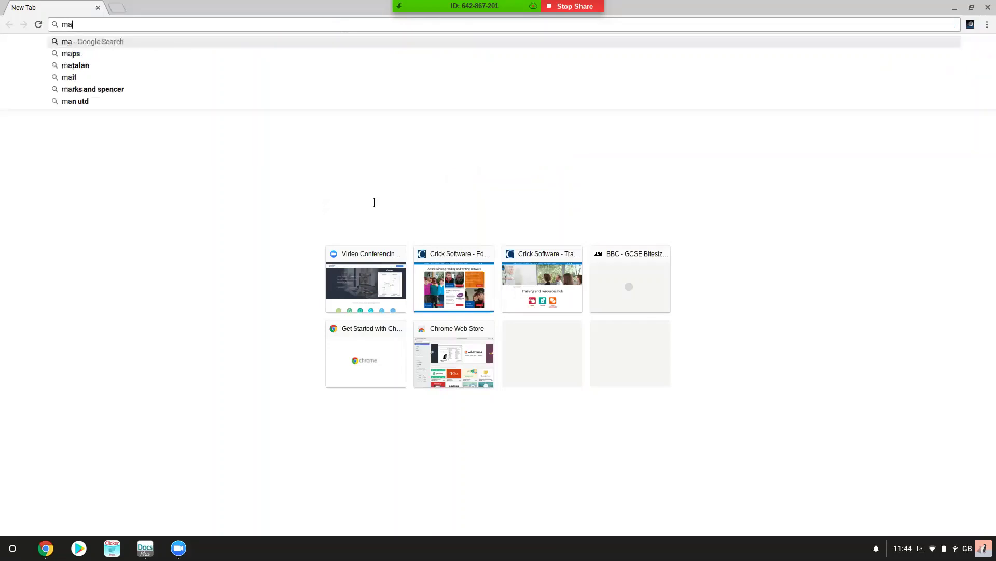
pyautogui.write('cbeth summary')
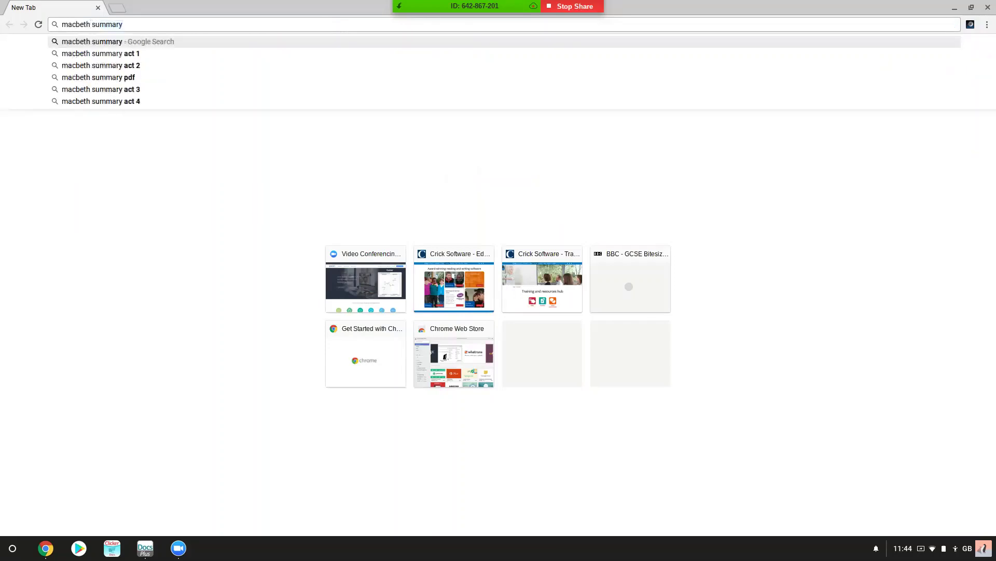
pyautogui.press('Return')
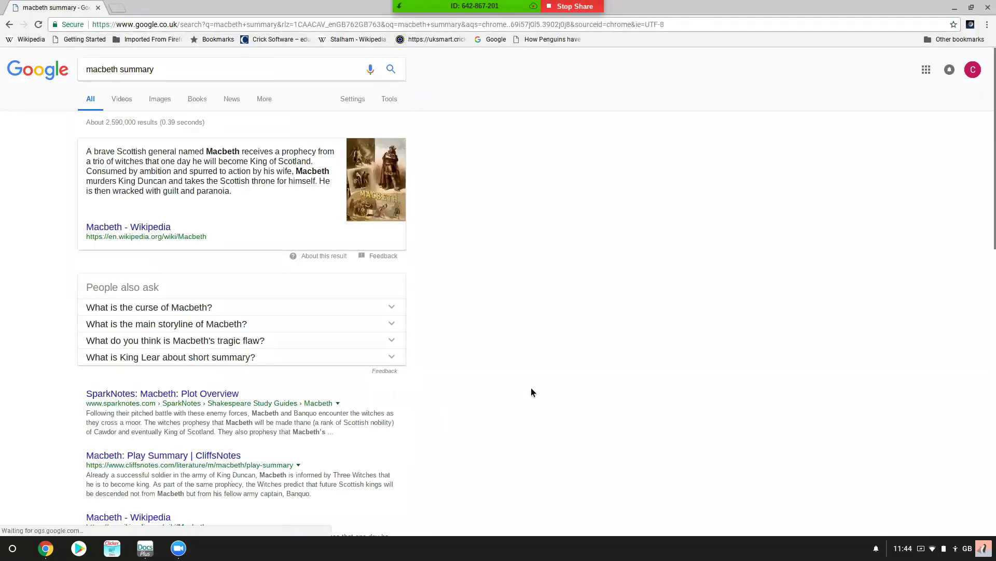
pyautogui.click(214, 457)
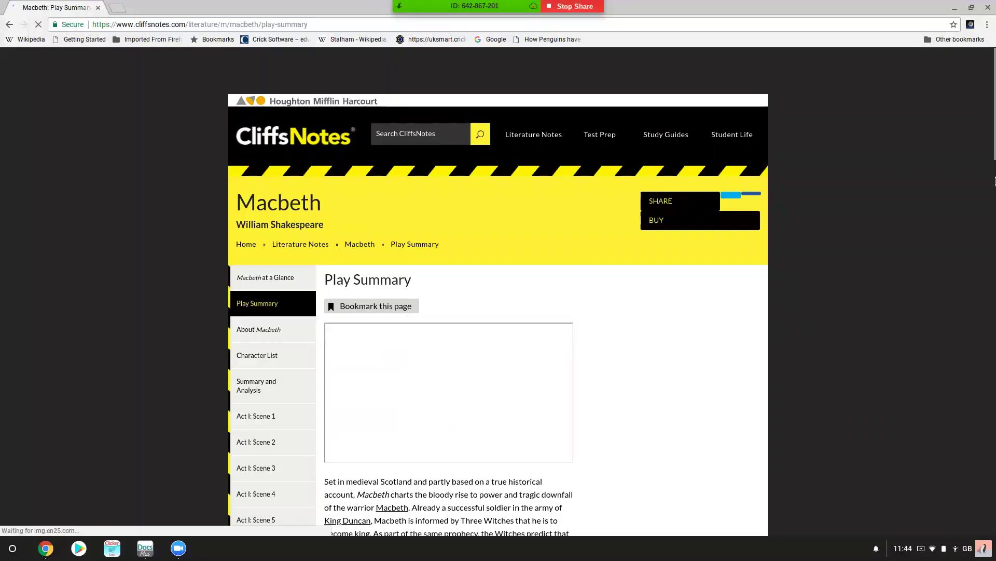
# Copy the first three paragraphs of the play summary, from the opening sentence through "raise an army in England"
pyautogui.scroll(-3, 995, 179)
pyautogui.scroll(-1, 995, 180)
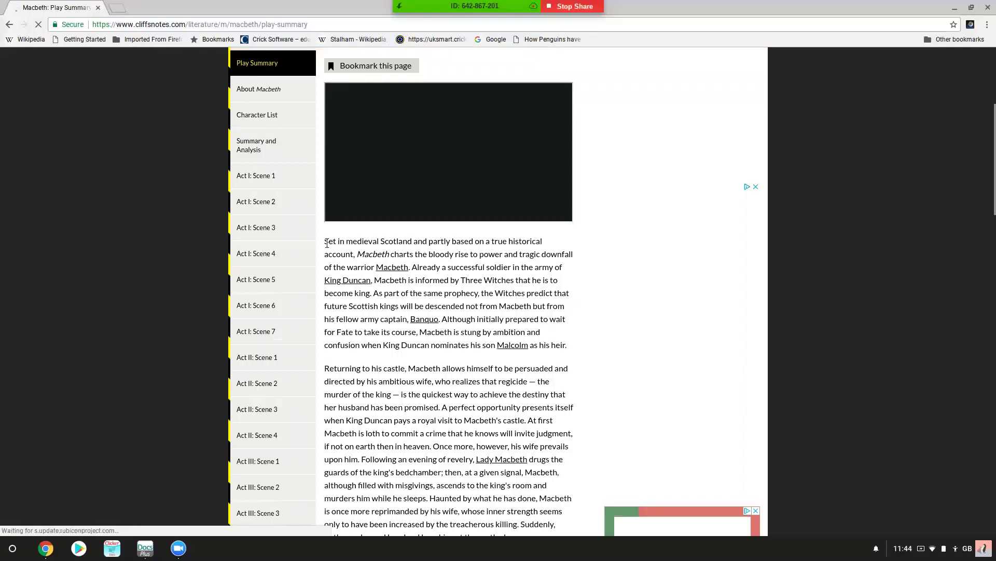
pyautogui.click(327, 242)
pyautogui.moveTo(327, 243); pyautogui.dragTo(460, 556)
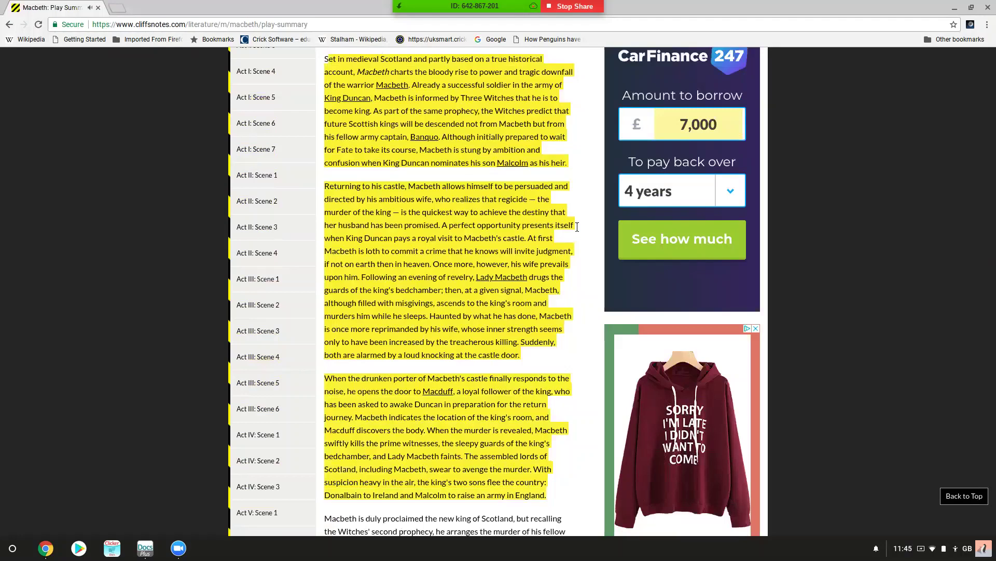
pyautogui.scroll(-15, 577, 226)
pyautogui.scroll(10, 577, 226)
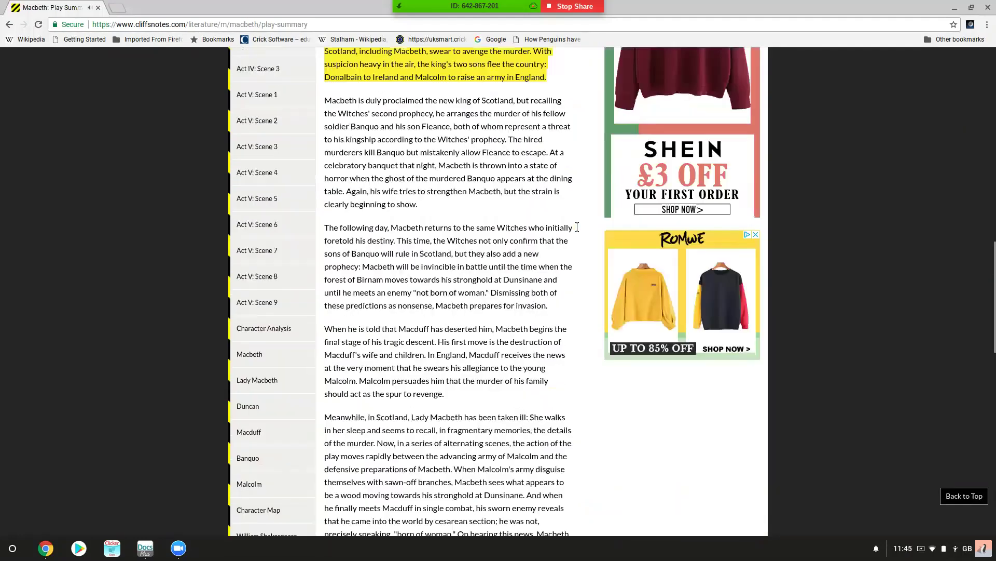
pyautogui.scroll(5, 577, 227)
# Back in DocsPlus, paste the copied summary, exclude the 100 most common English words and create the A-Z grids
pyautogui.hotkey('alt', 'Tab')
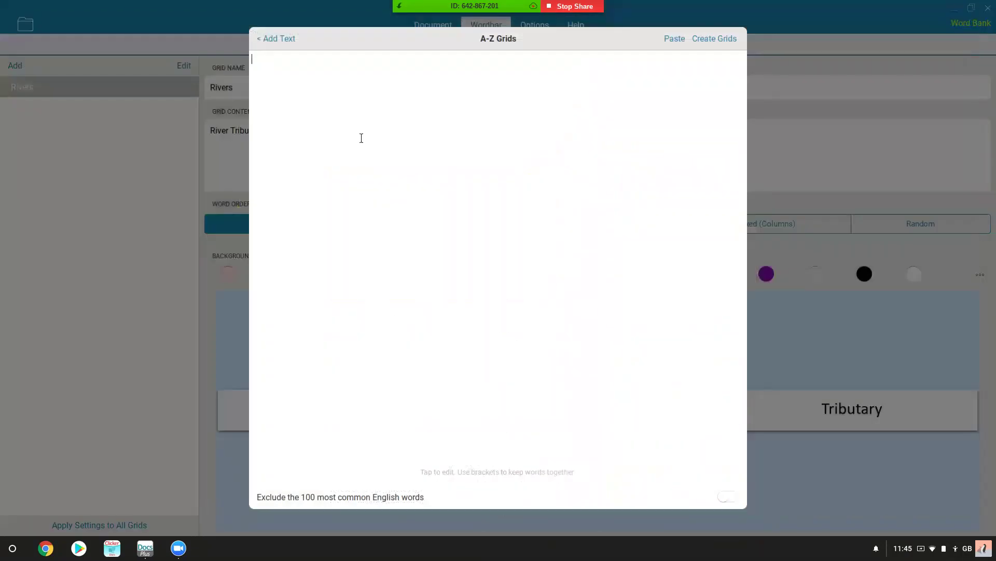
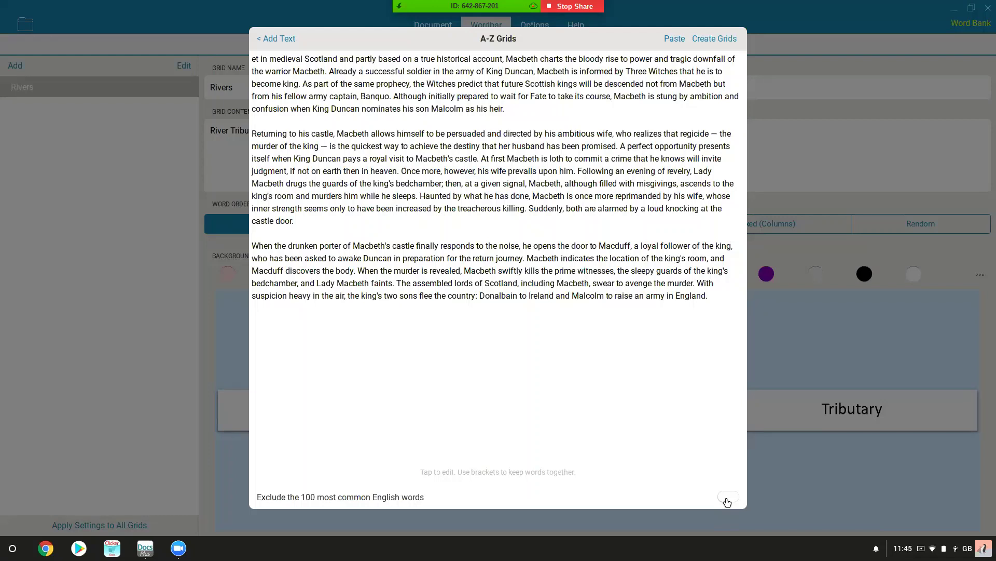
pyautogui.click(727, 499)
pyautogui.click(714, 40)
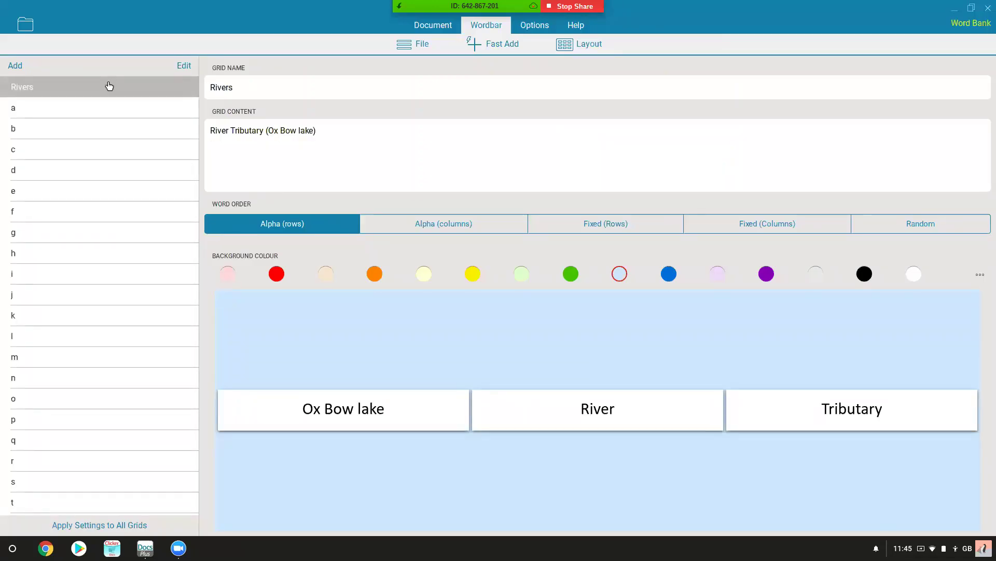
# Delete the Rivers grid from the wordbar, keeping only the alphabetical grids
pyautogui.click(185, 66)
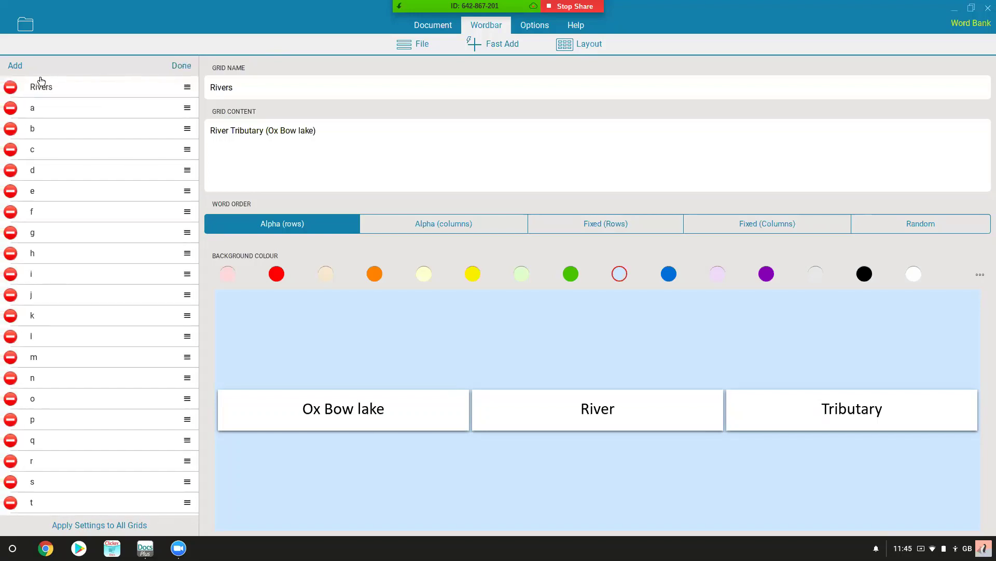
pyautogui.click(11, 87)
pyautogui.click(178, 87)
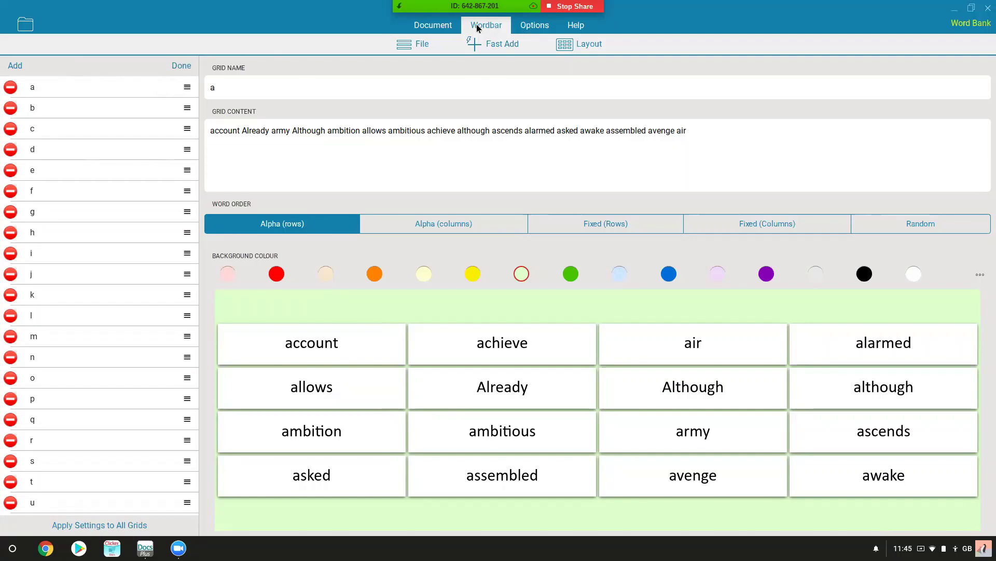
# Return to the document and view the words in the r and m grids of the wordbar
pyautogui.click(452, 26)
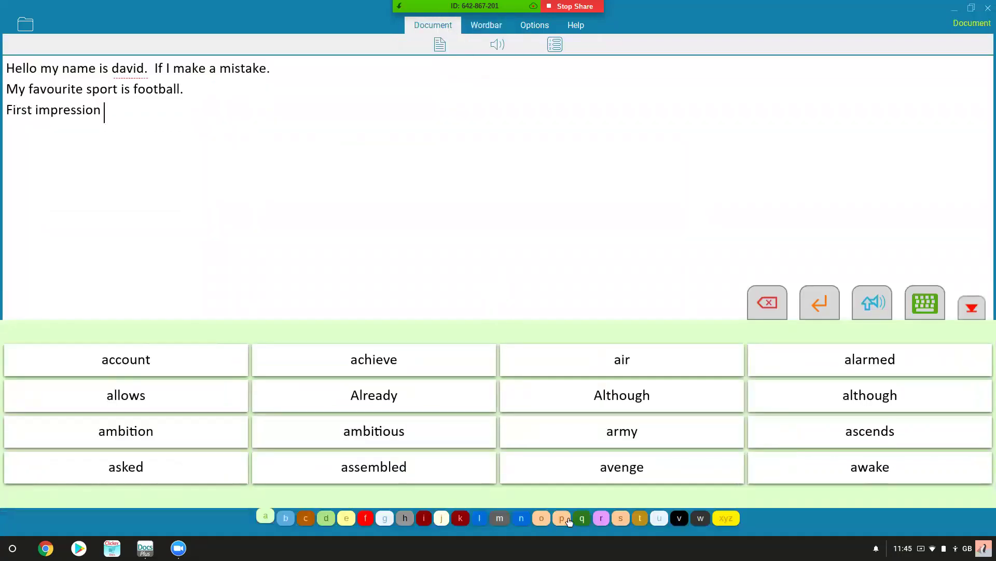
pyautogui.click(601, 519)
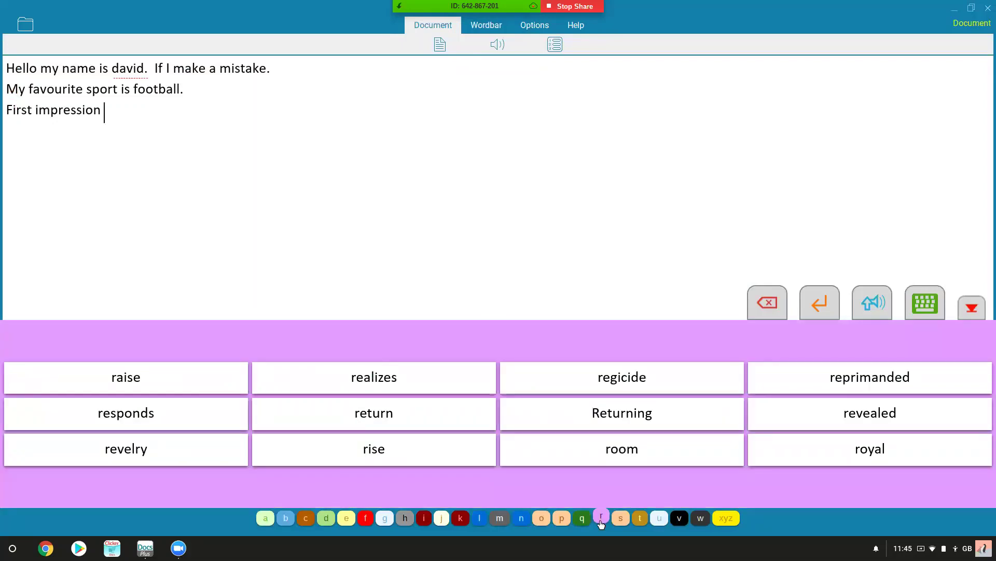
pyautogui.click(507, 520)
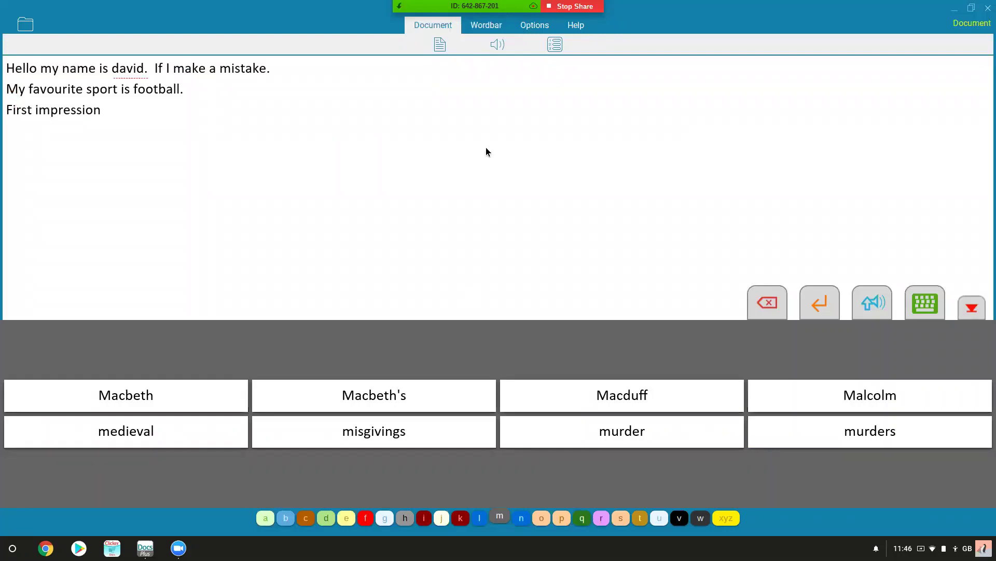
pyautogui.click(490, 29)
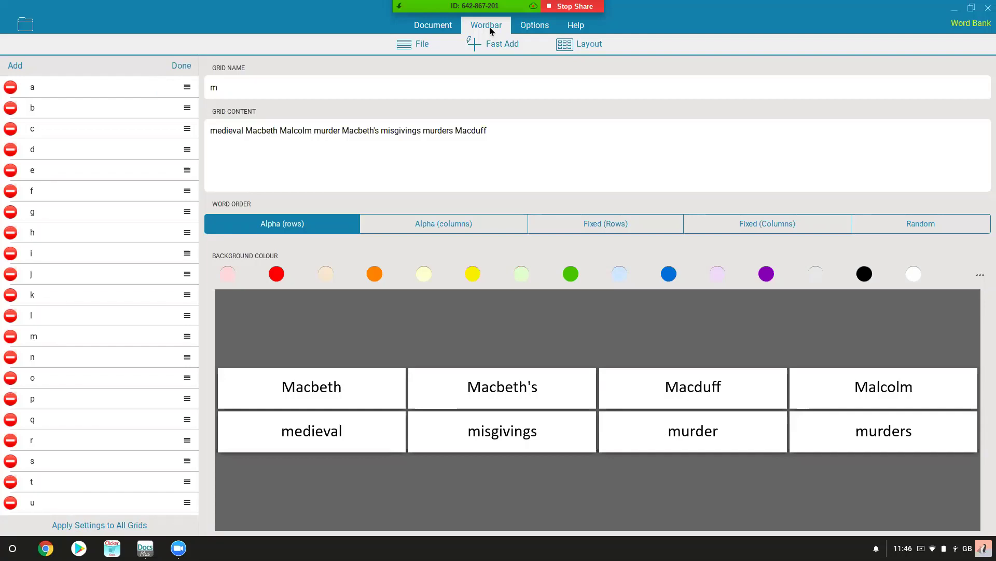
pyautogui.click(491, 43)
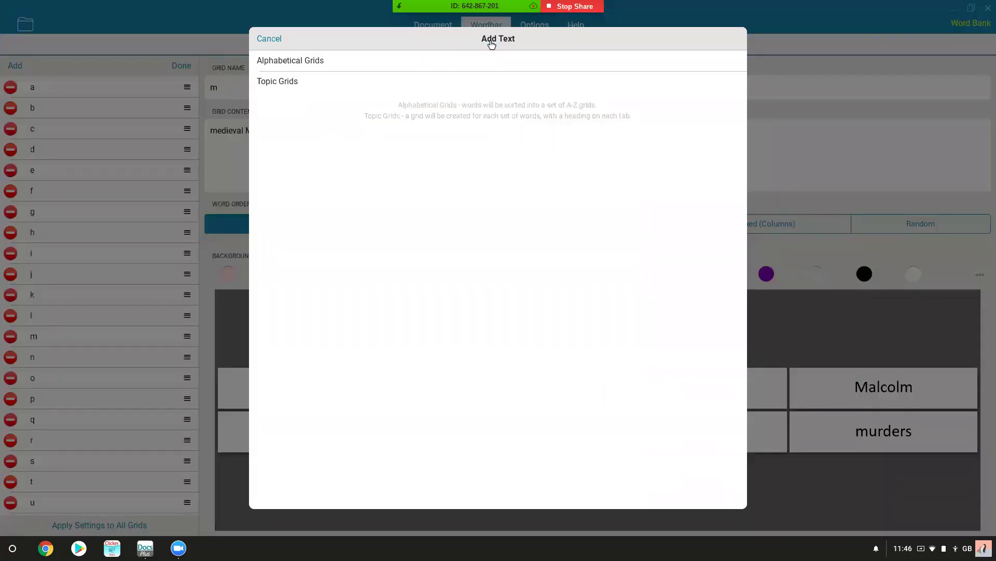
pyautogui.click(470, 69)
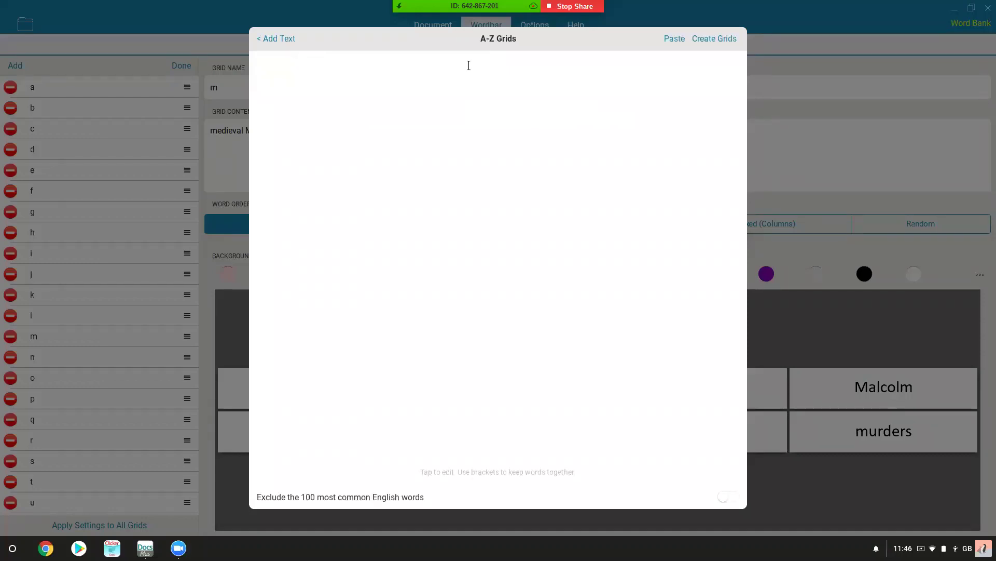
pyautogui.click(274, 40)
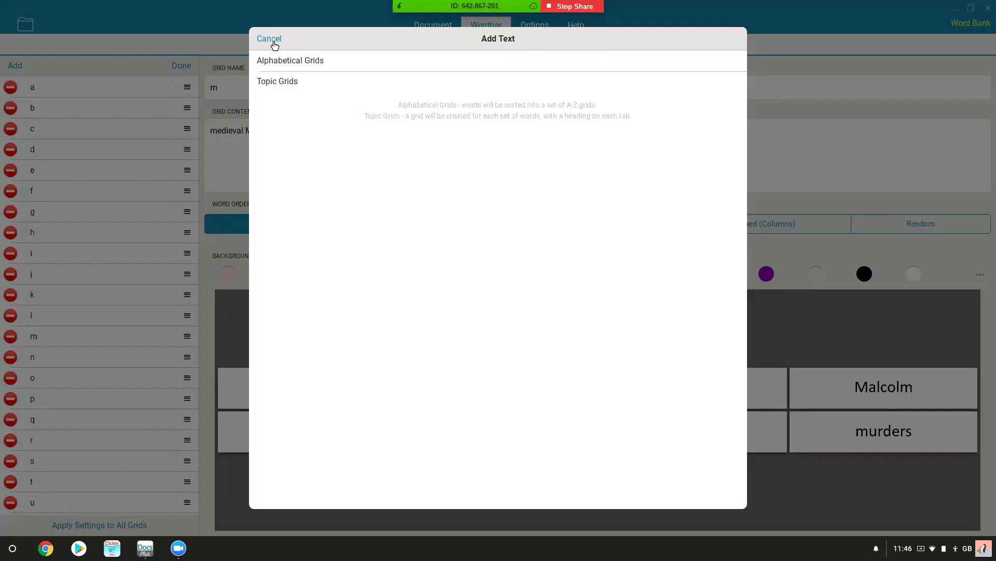
pyautogui.click(270, 39)
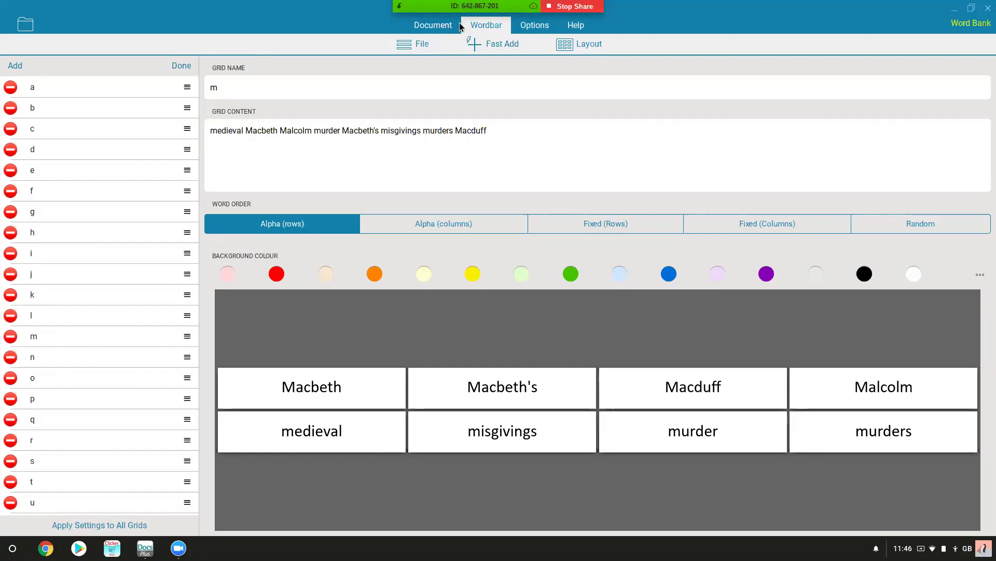
pyautogui.click(443, 27)
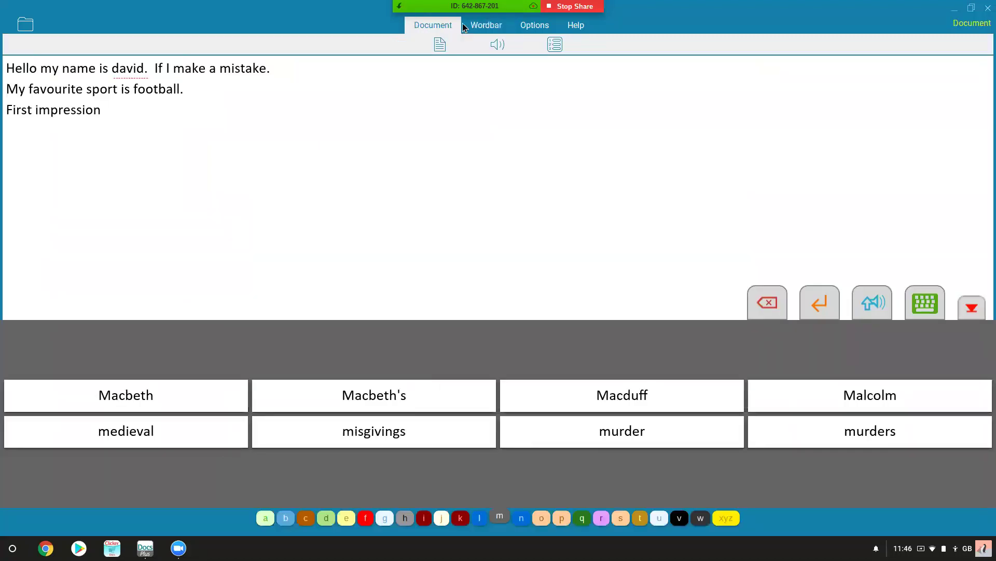
pyautogui.click(475, 27)
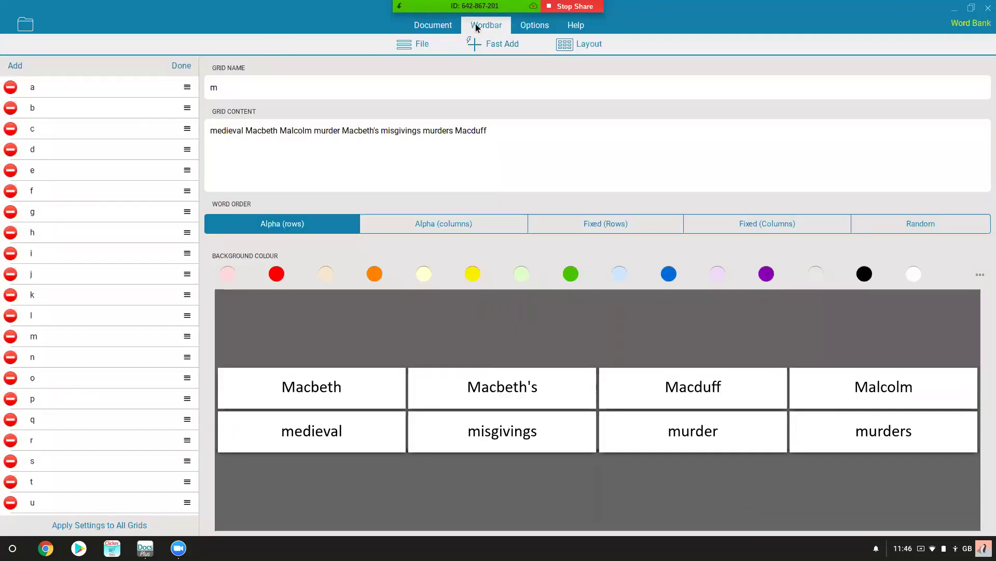
pyautogui.click(448, 29)
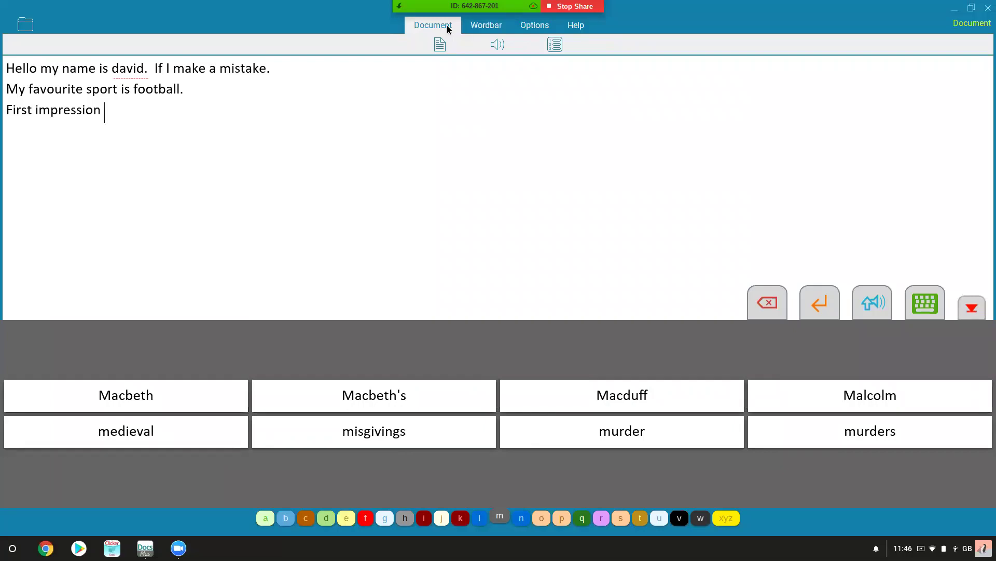
# Set the document's background colour to light yellow in the appearance options
pyautogui.click(537, 26)
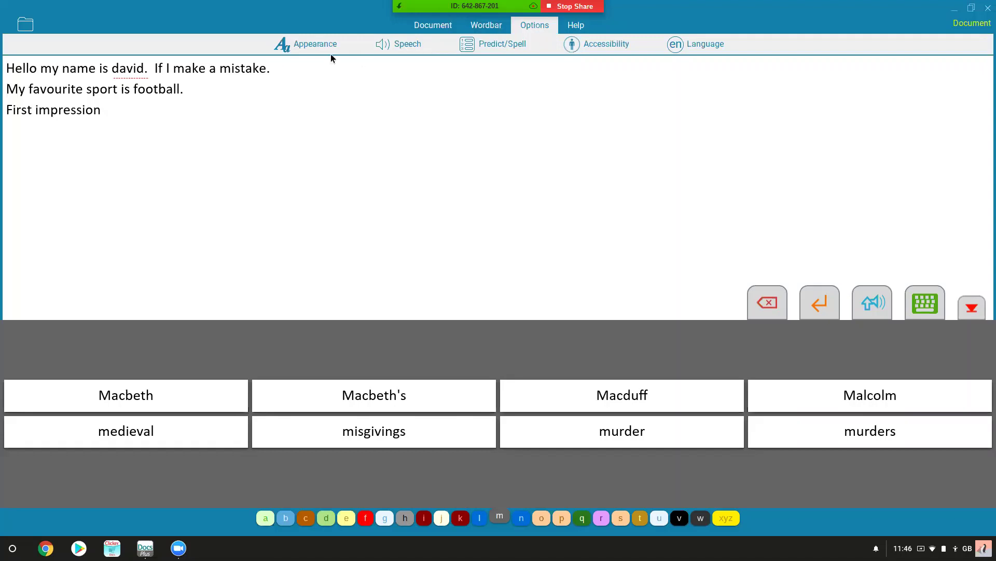
pyautogui.click(320, 46)
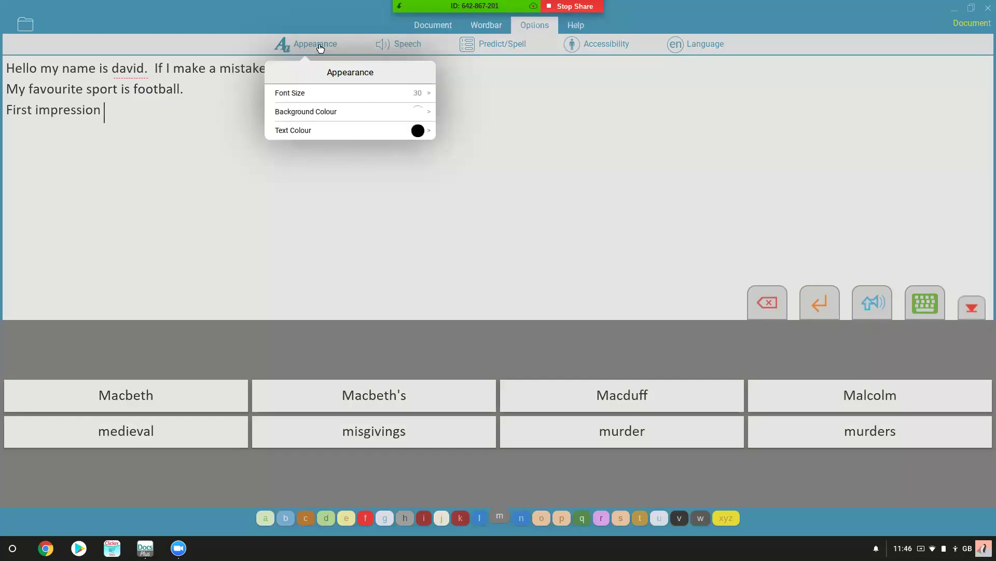
pyautogui.click(387, 111)
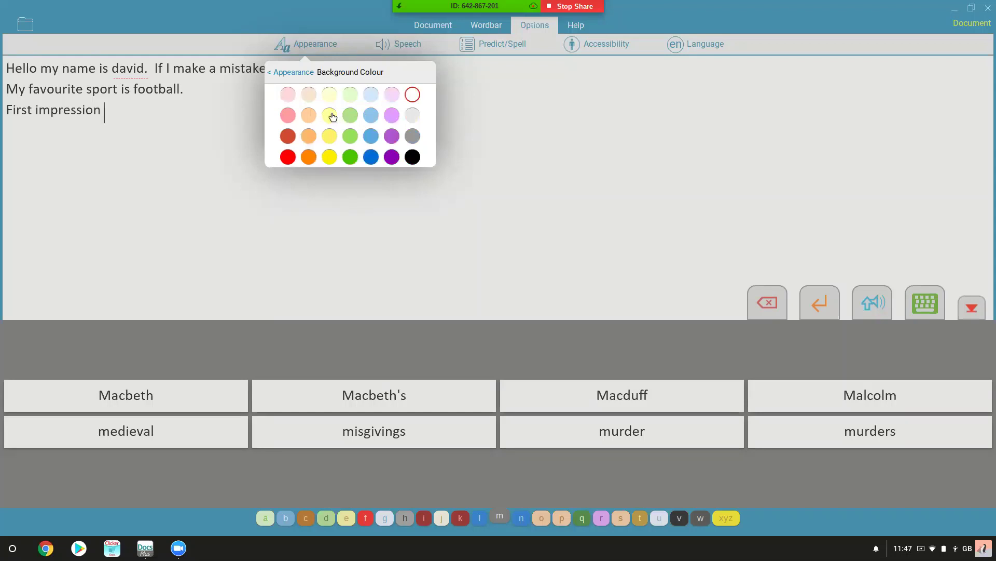
pyautogui.click(330, 115)
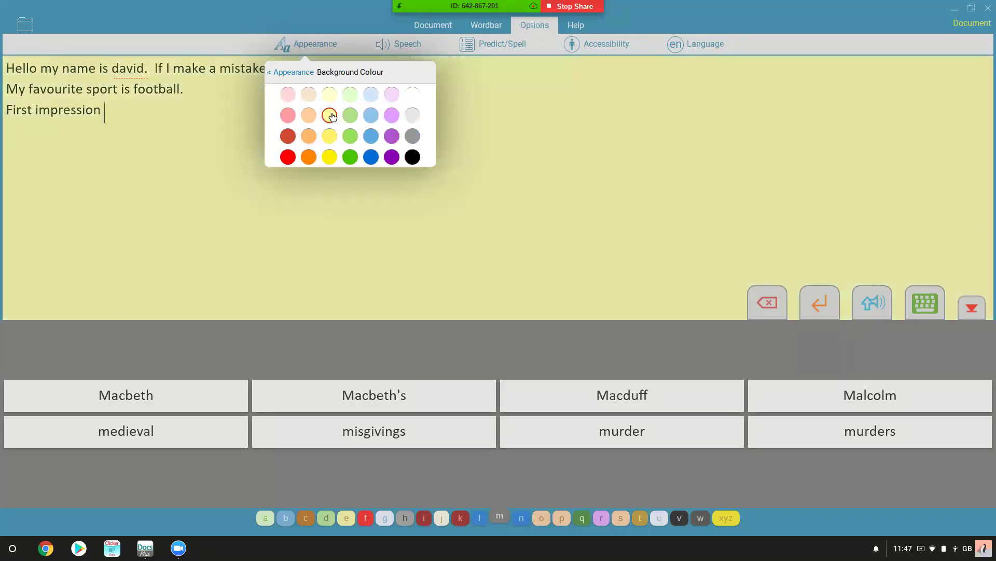
pyautogui.click(303, 76)
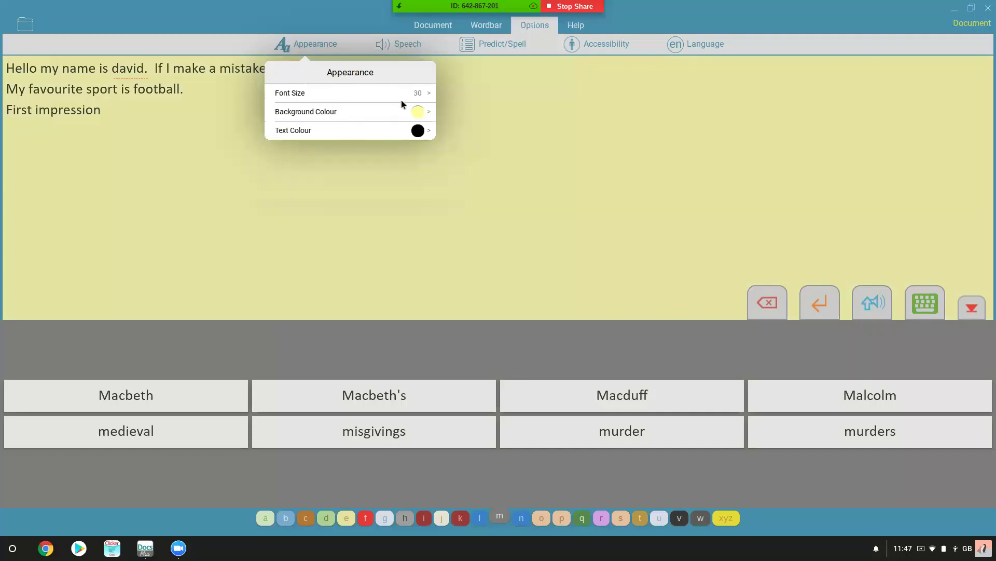
# Set the document's text colour to dark purple and close the appearance options
pyautogui.click(420, 132)
pyautogui.click(393, 157)
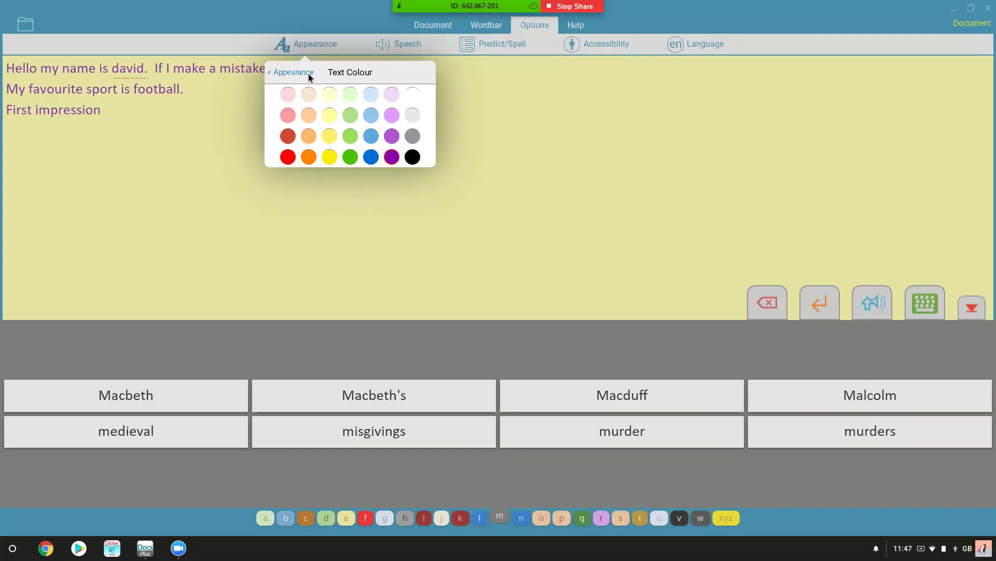
pyautogui.click(300, 72)
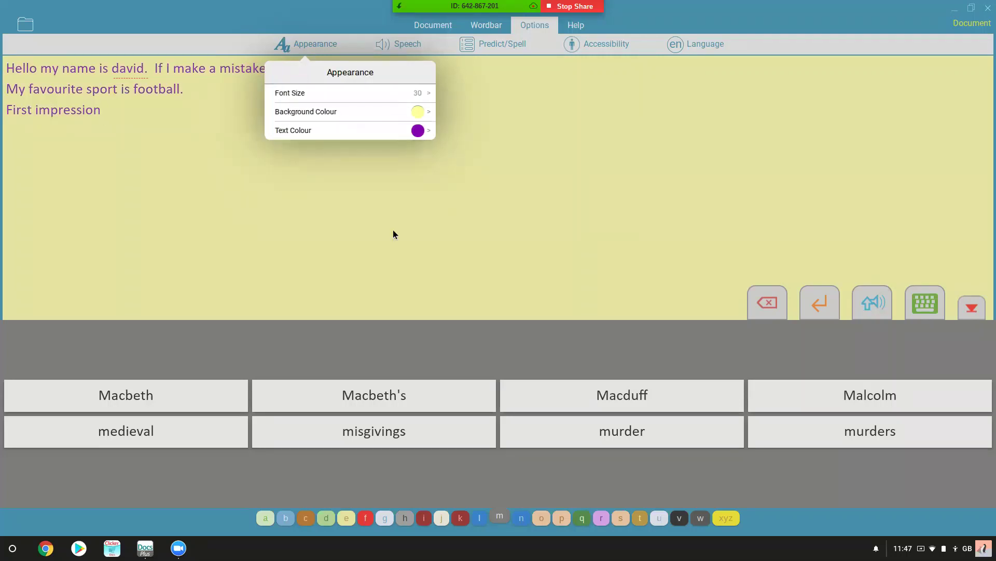
pyautogui.click(409, 208)
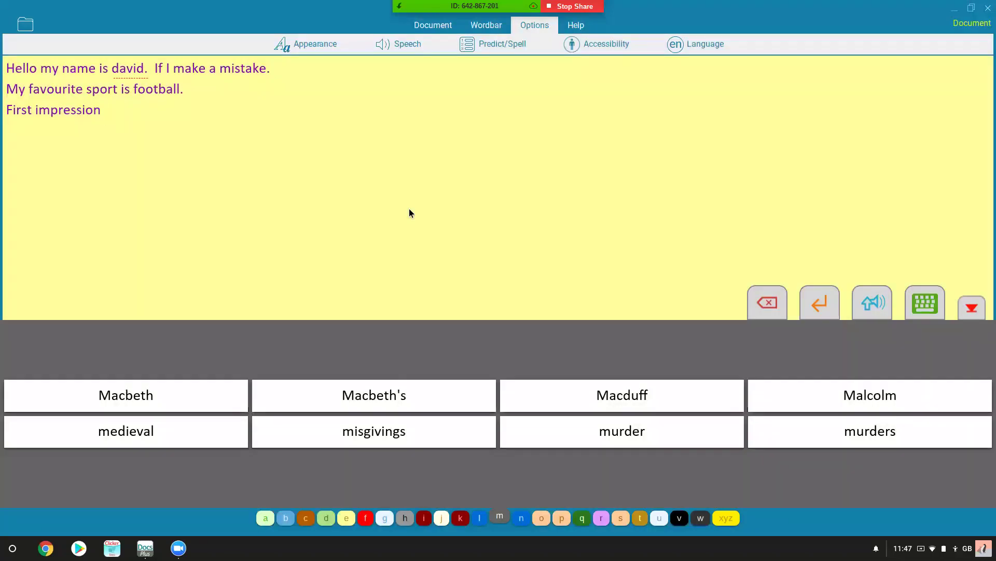
# Examine the available voices in the speech options
pyautogui.click(409, 46)
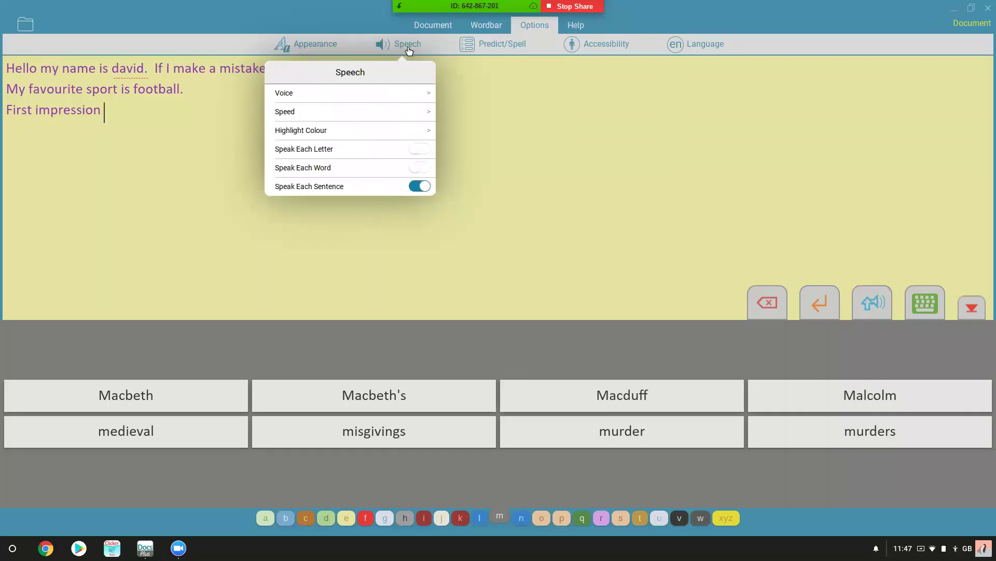
pyautogui.click(403, 97)
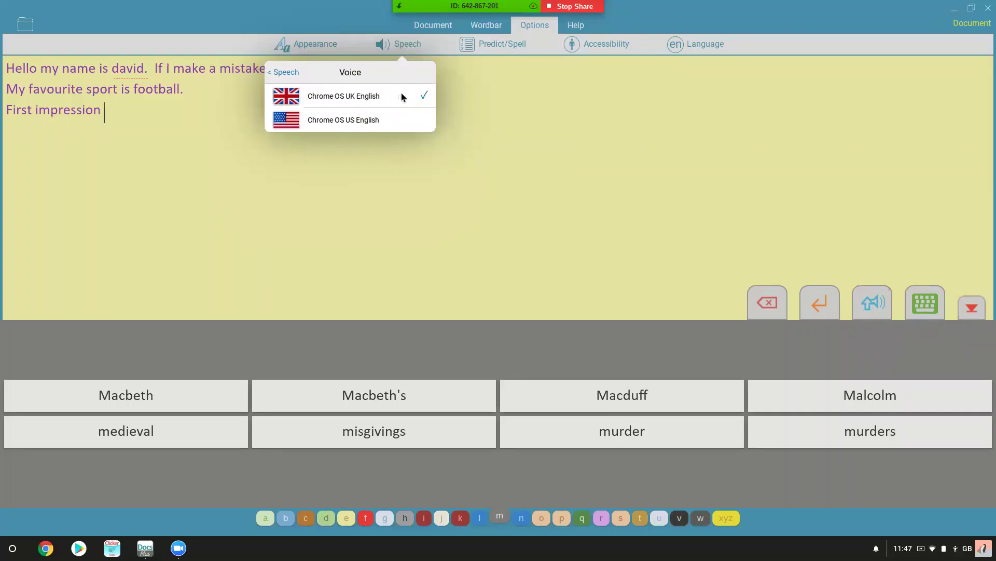
pyautogui.click(297, 75)
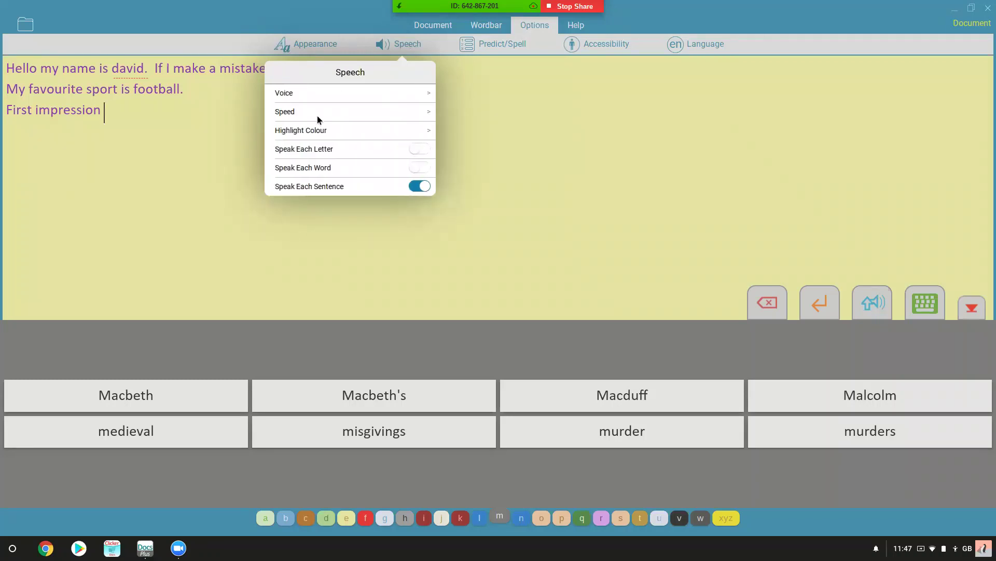
# Try the Slow speech speed and restore Medium, and switch Speak Each Word on and back off
pyautogui.click(318, 115)
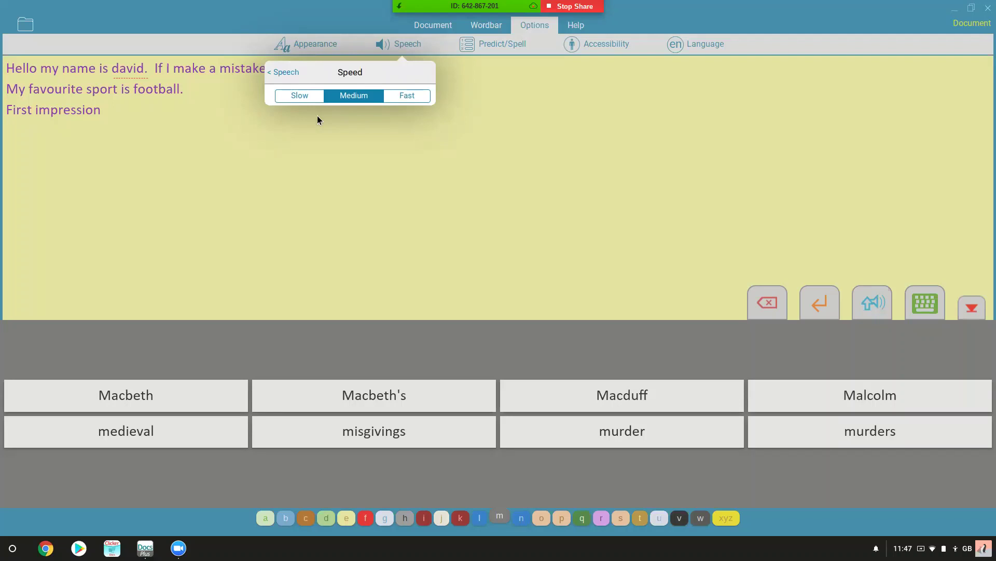
pyautogui.click(309, 98)
pyautogui.click(337, 98)
pyautogui.click(288, 74)
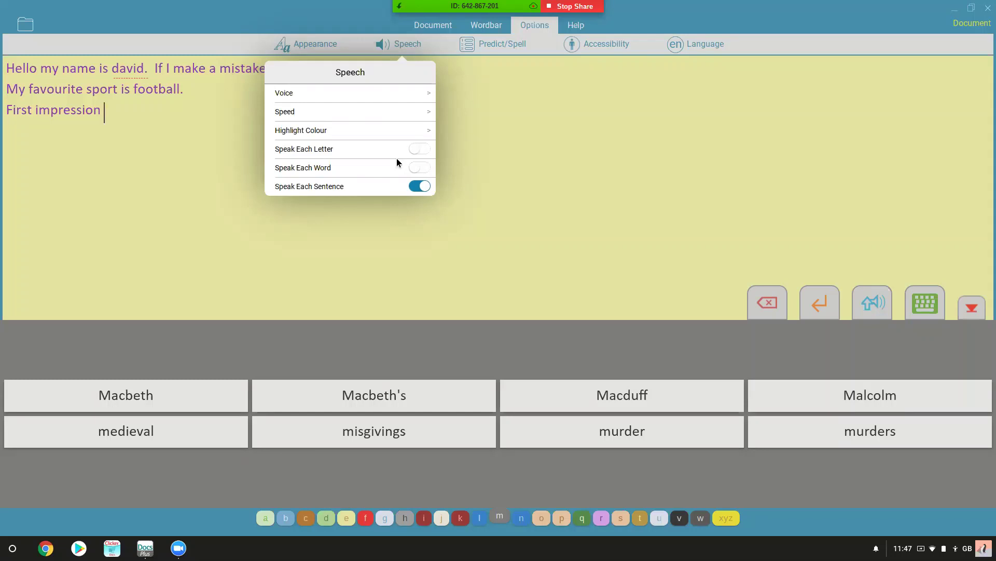
pyautogui.click(413, 168)
pyautogui.click(412, 168)
pyautogui.click(517, 151)
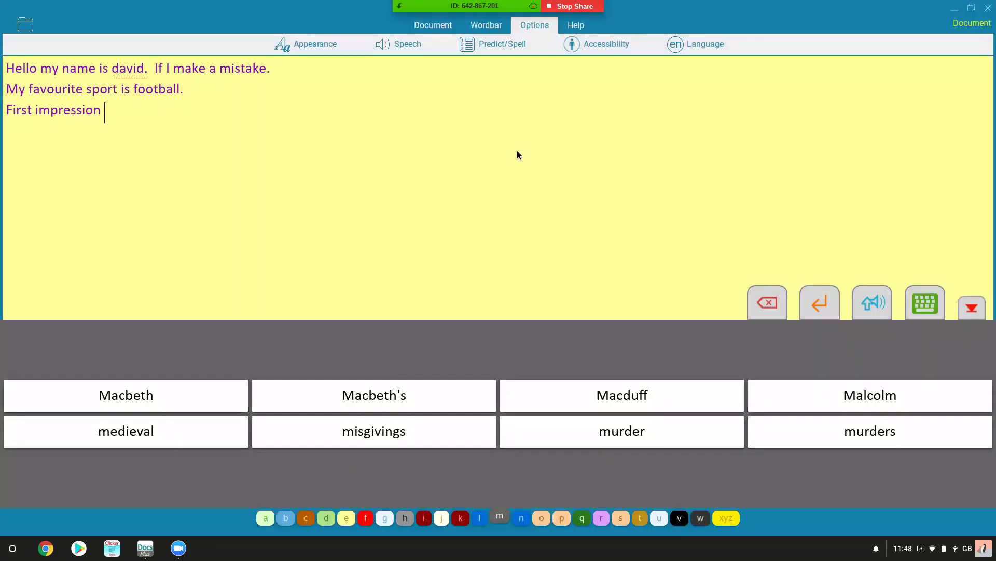
# Examine the predictor and spell checker options, including the SoundsLike prediction, next-word prediction and database size settings
pyautogui.click(509, 48)
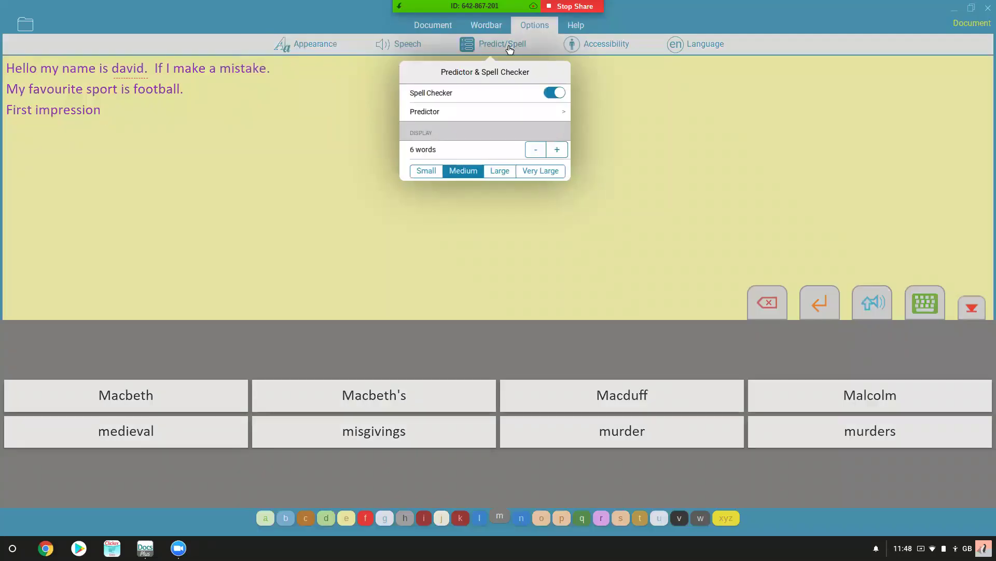
pyautogui.click(510, 114)
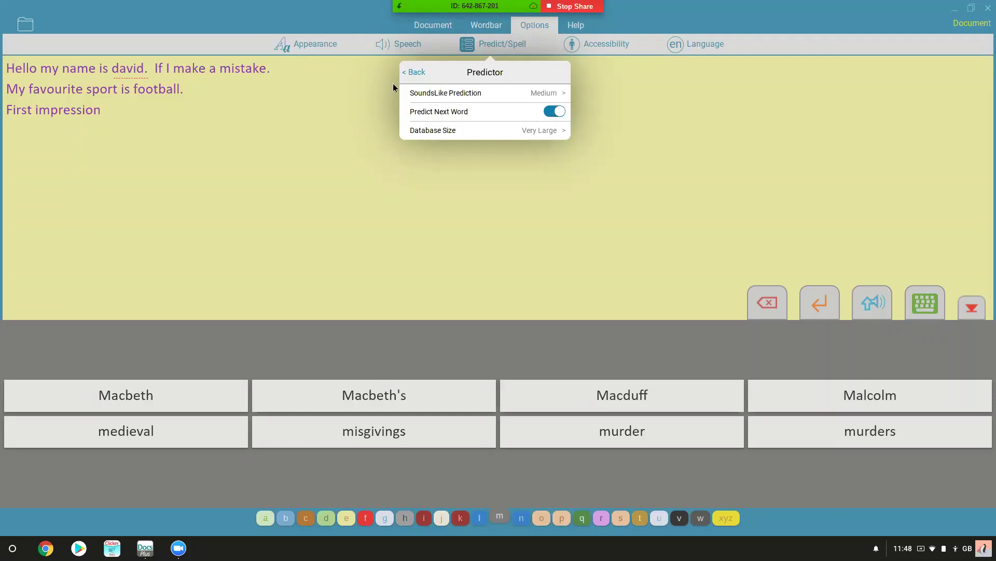
pyautogui.click(415, 74)
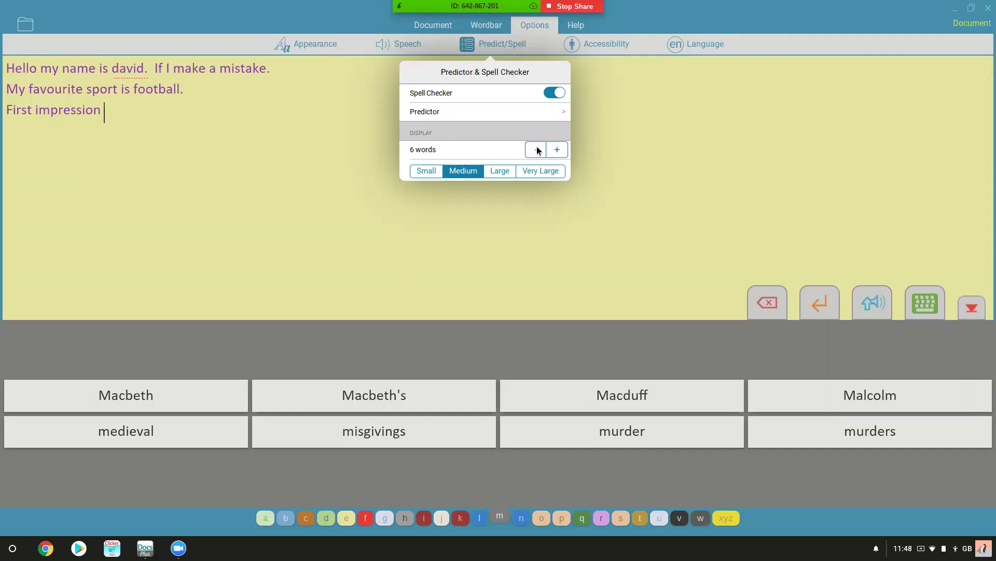
# Enable SuperKeys in the accessibility options and return to the document
pyautogui.click(596, 48)
pyautogui.click(596, 49)
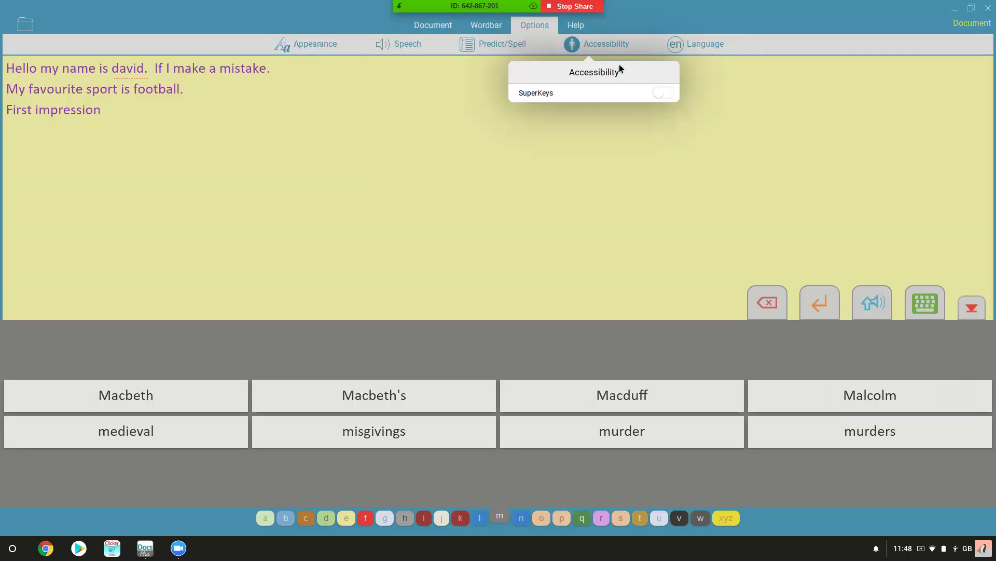
pyautogui.click(658, 93)
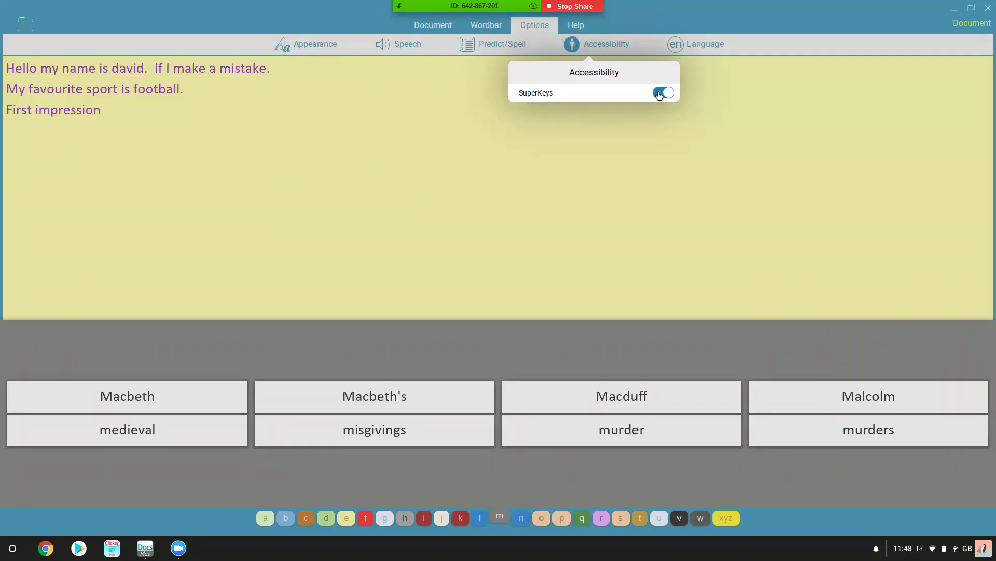
pyautogui.click(638, 138)
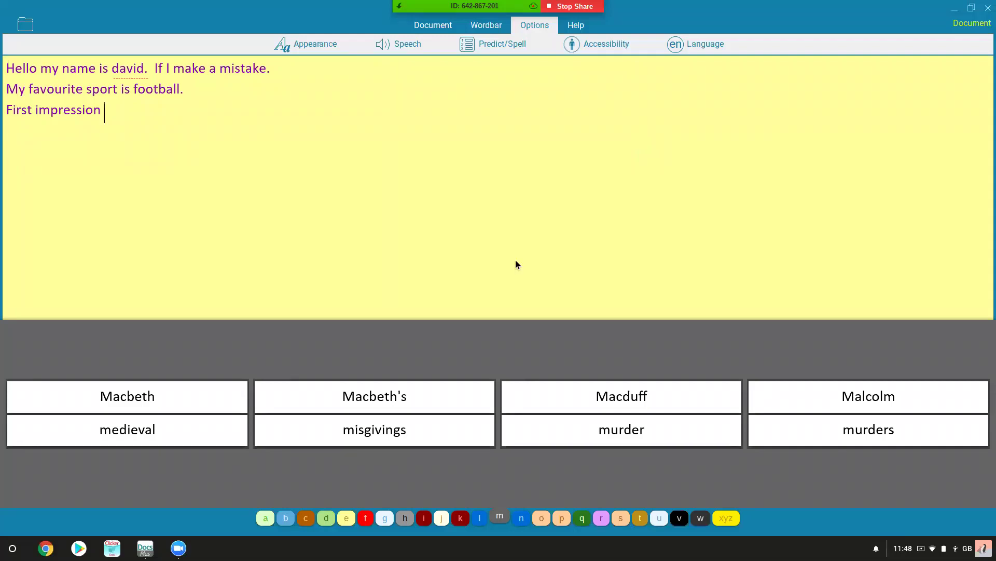
# Insert "Macduff" and "Macbeth's" after "First impression" by using SuperKeys on the m grid
pyautogui.click(581, 416)
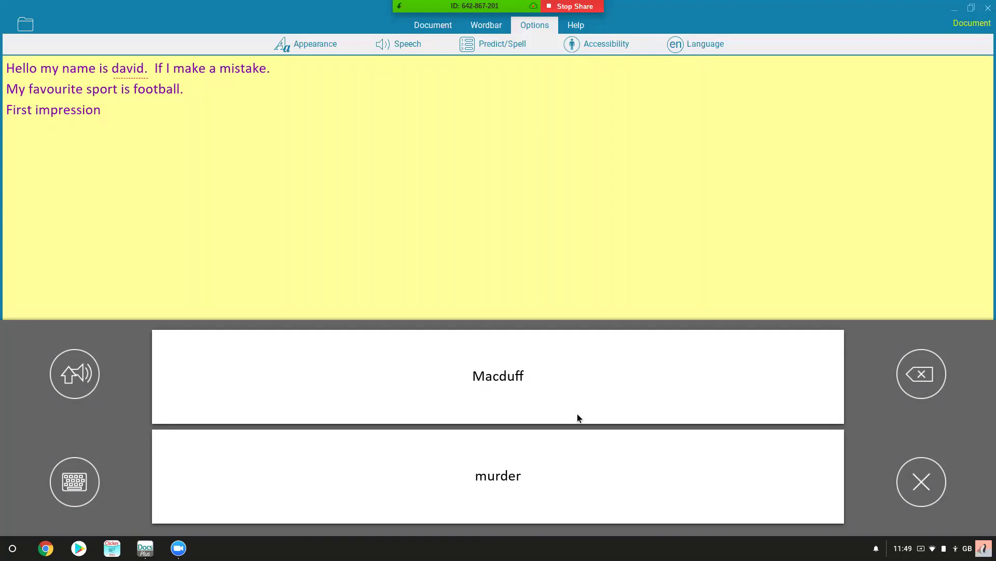
pyautogui.click(546, 396)
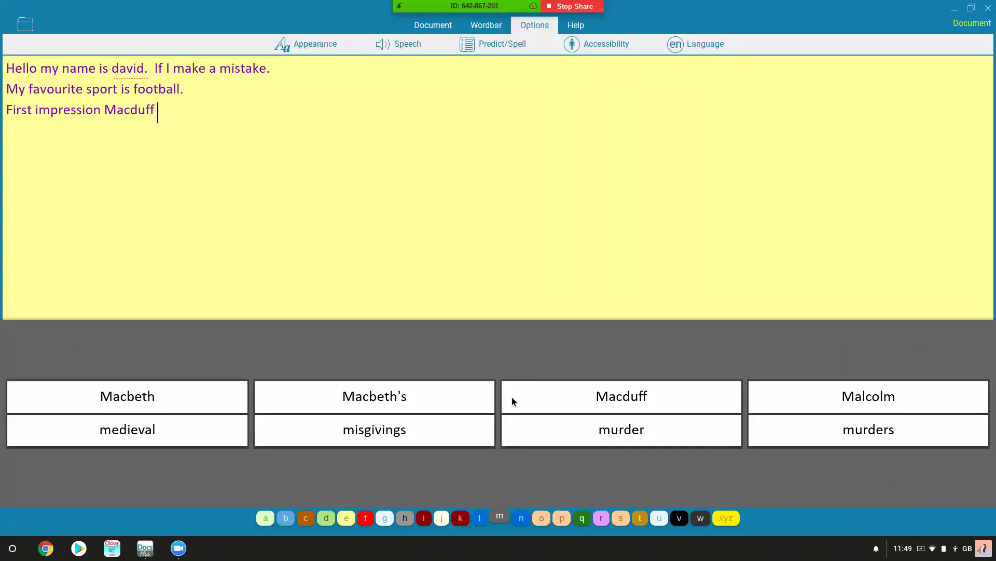
pyautogui.click(363, 412)
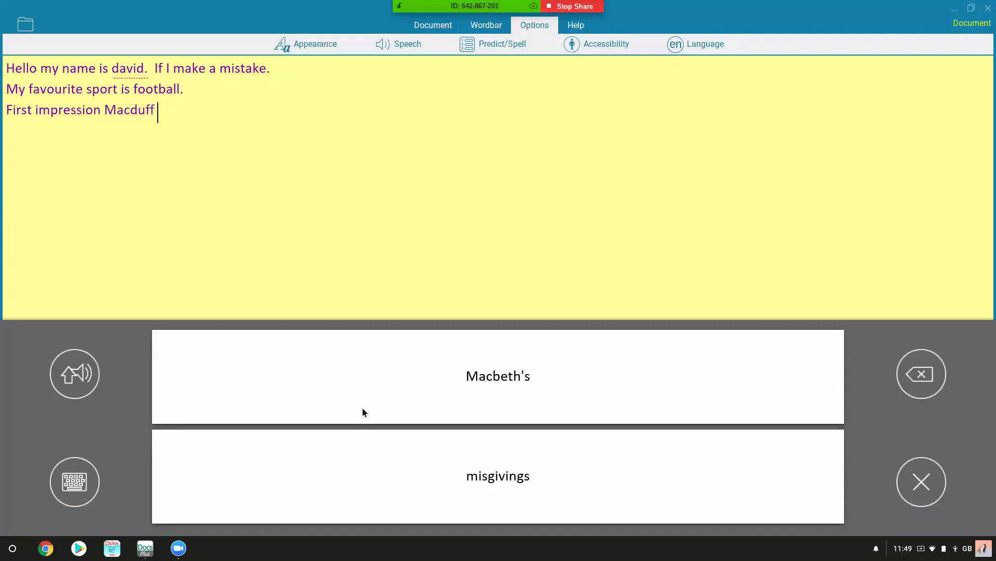
pyautogui.click(416, 396)
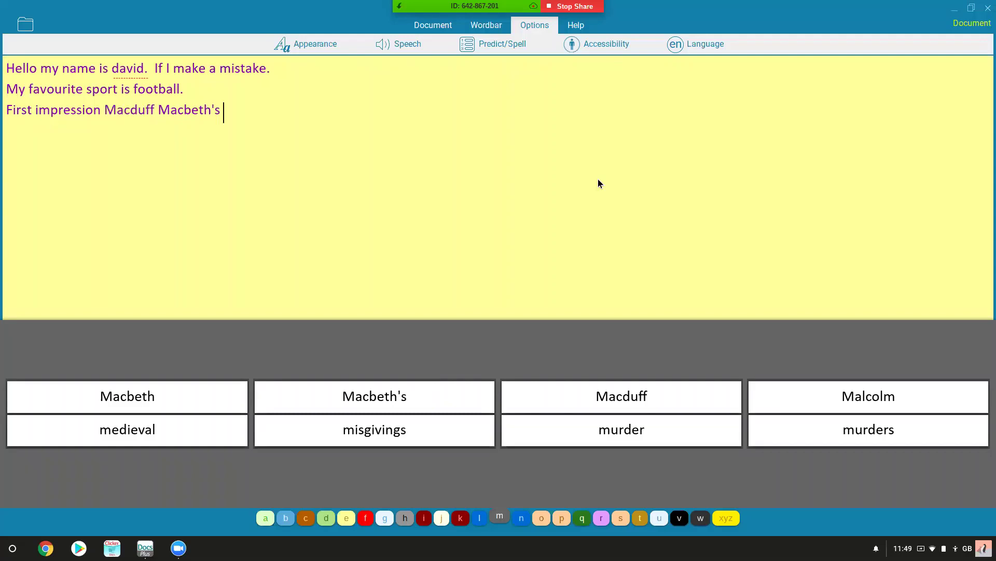
# Turn SuperKeys off in the accessibility options and return to the document
pyautogui.click(606, 51)
pyautogui.click(664, 92)
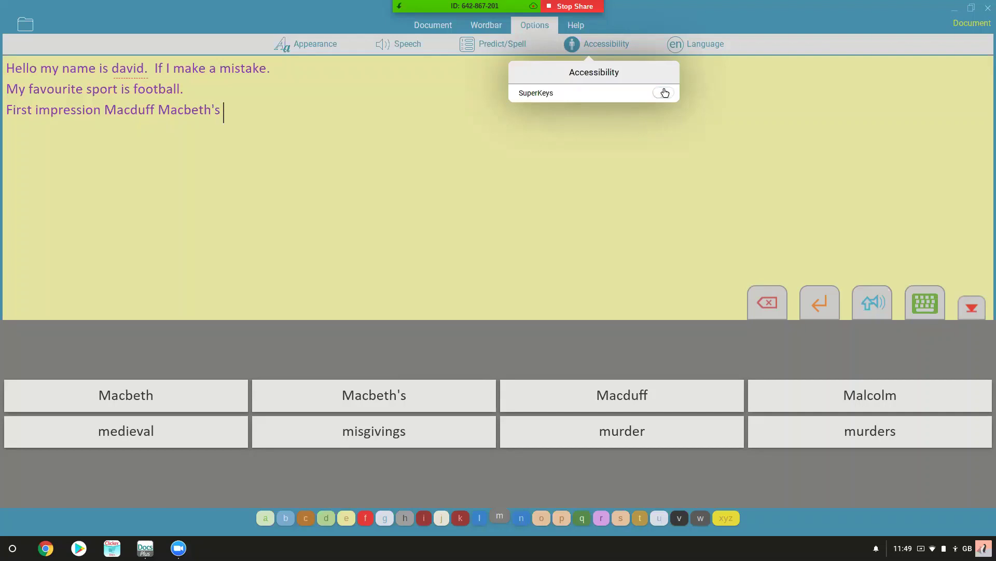
pyautogui.click(646, 132)
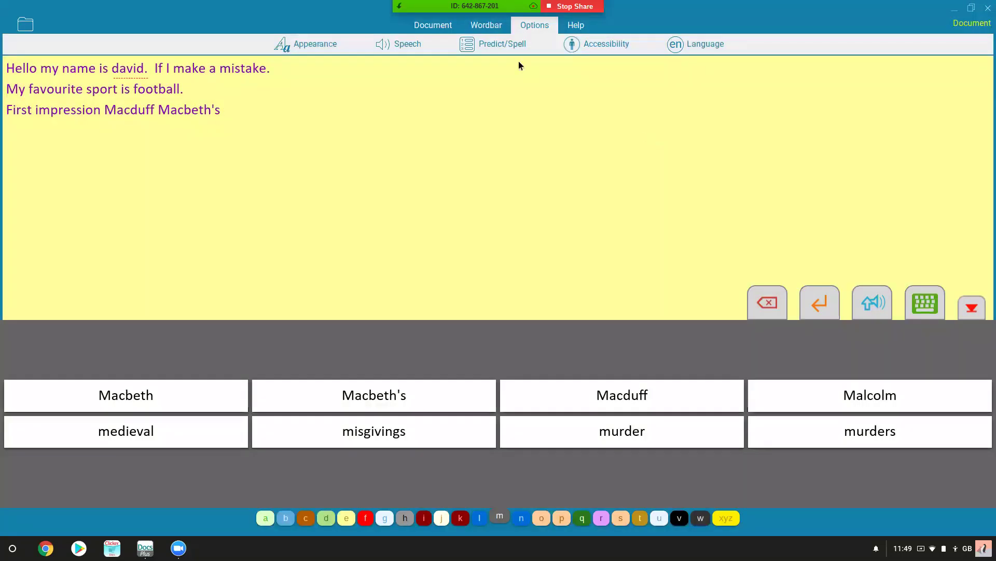
# Examine the document's print, save and send choices, including the file formats available for saving
pyautogui.click(444, 28)
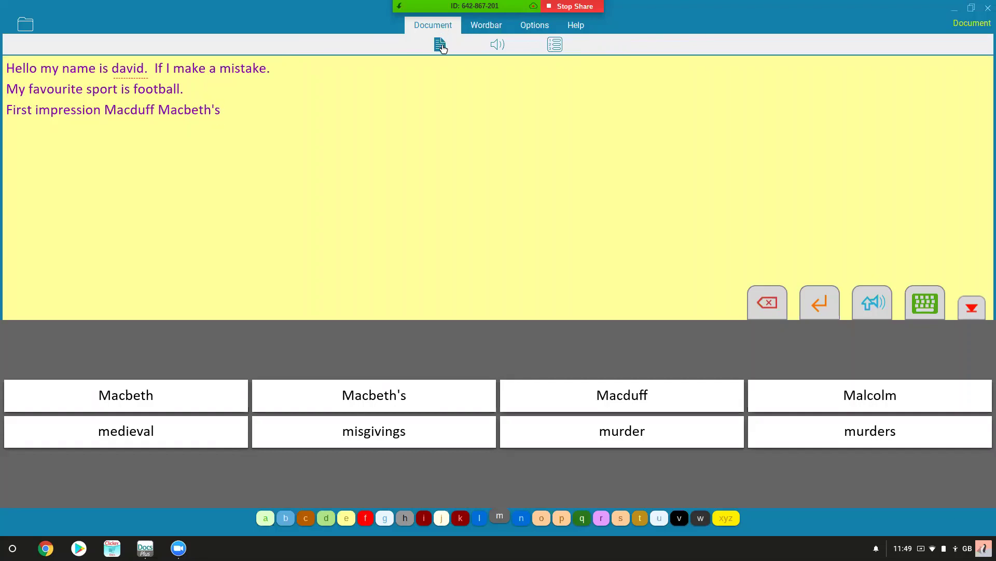
pyautogui.click(442, 46)
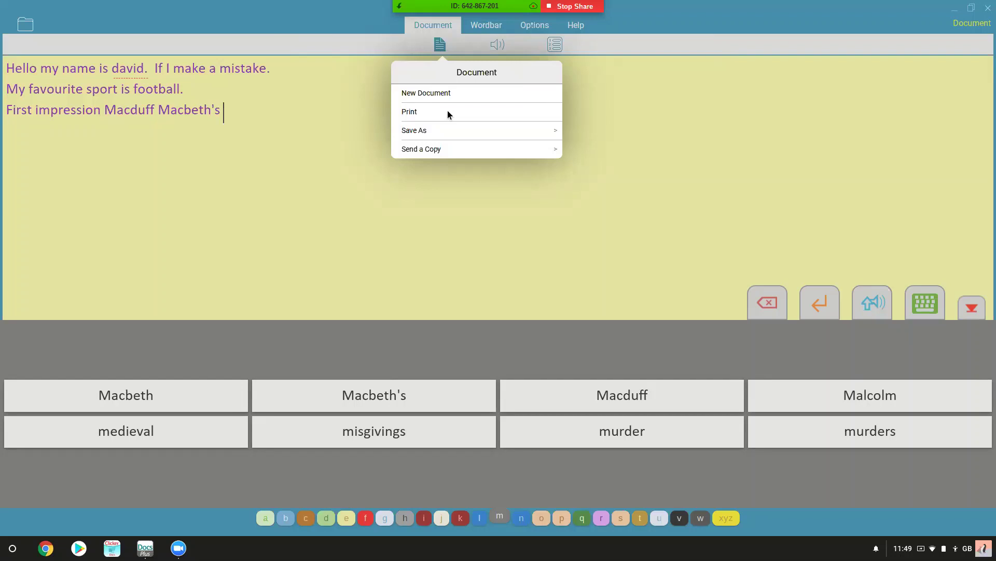
pyautogui.click(398, 199)
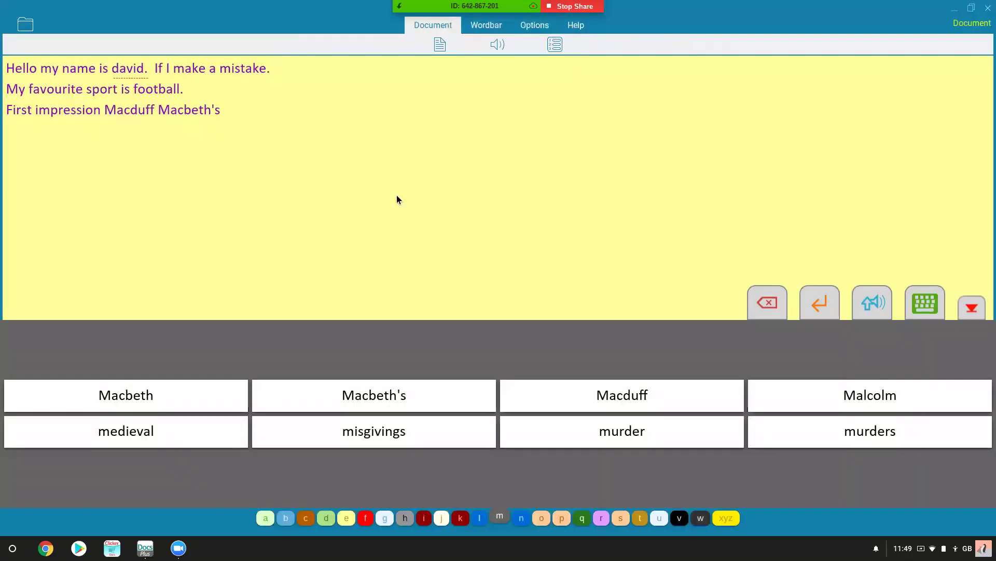
pyautogui.click(441, 46)
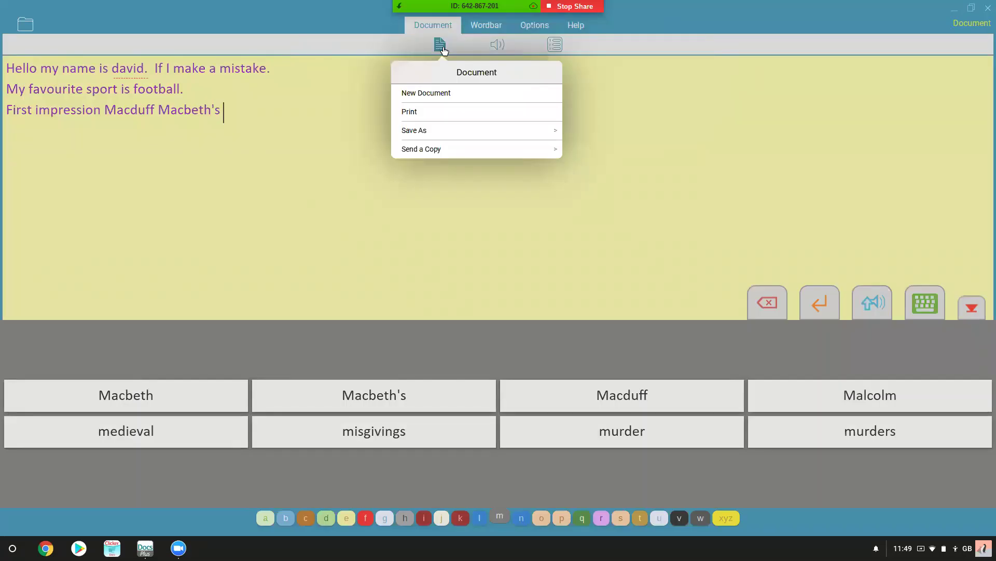
pyautogui.click(424, 129)
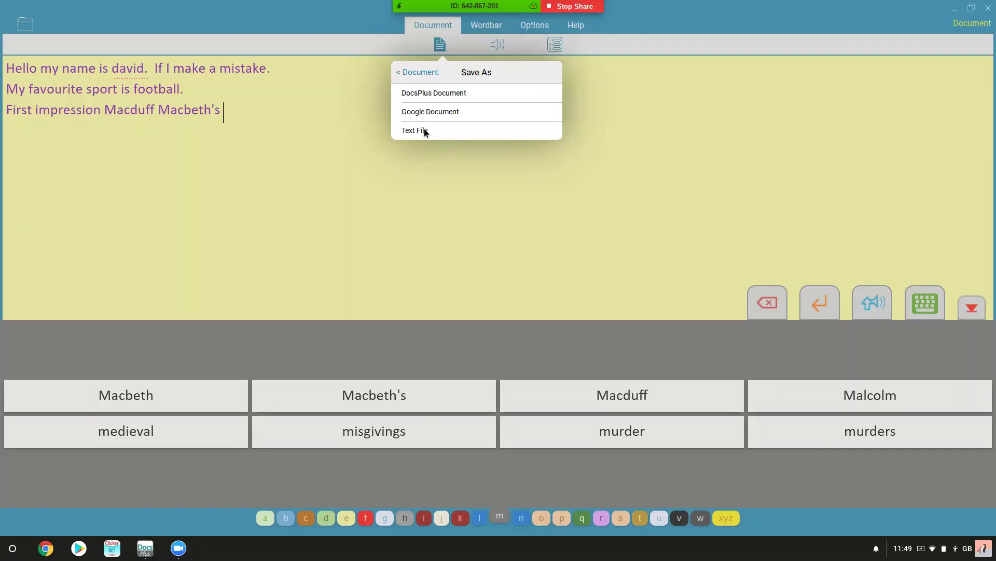
pyautogui.click(424, 73)
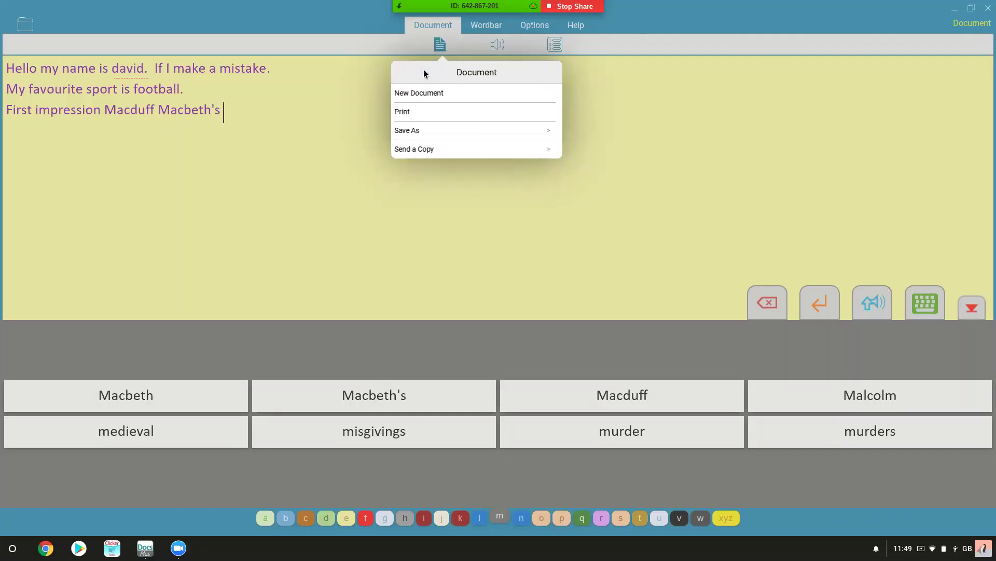
pyautogui.click(374, 128)
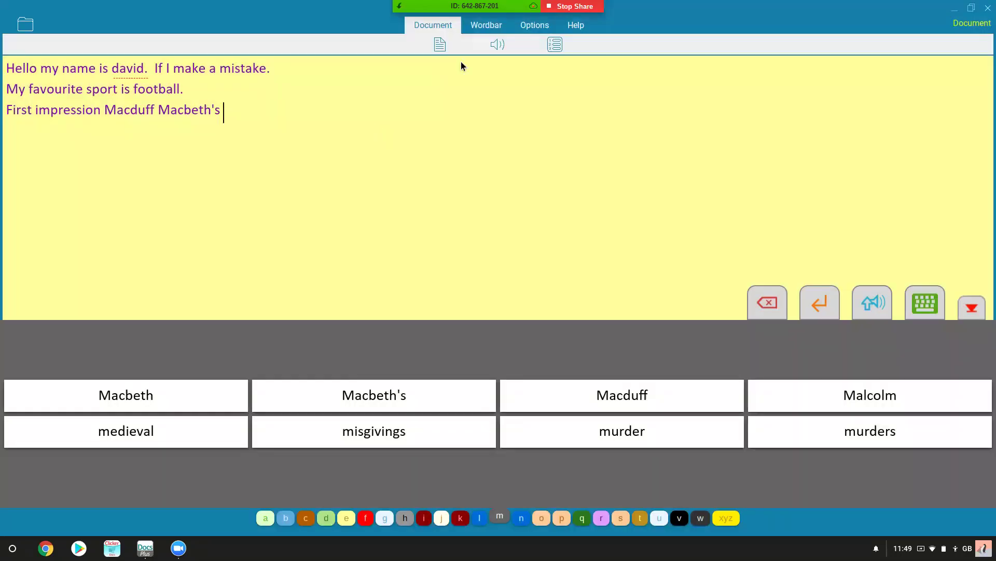
# Examine the file choices for saving or sending the wordbar and return to the document
pyautogui.click(477, 29)
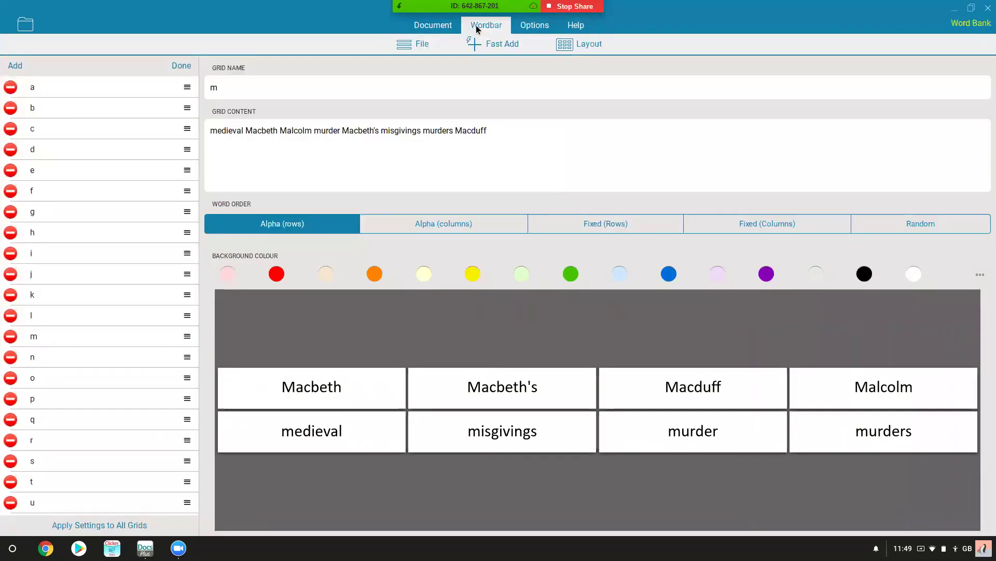
pyautogui.click(423, 46)
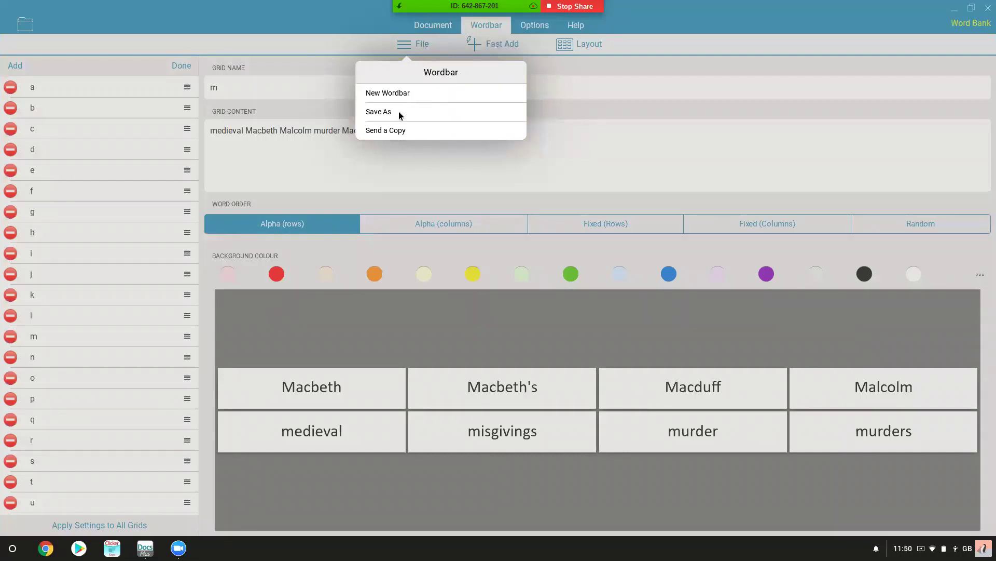
pyautogui.click(441, 36)
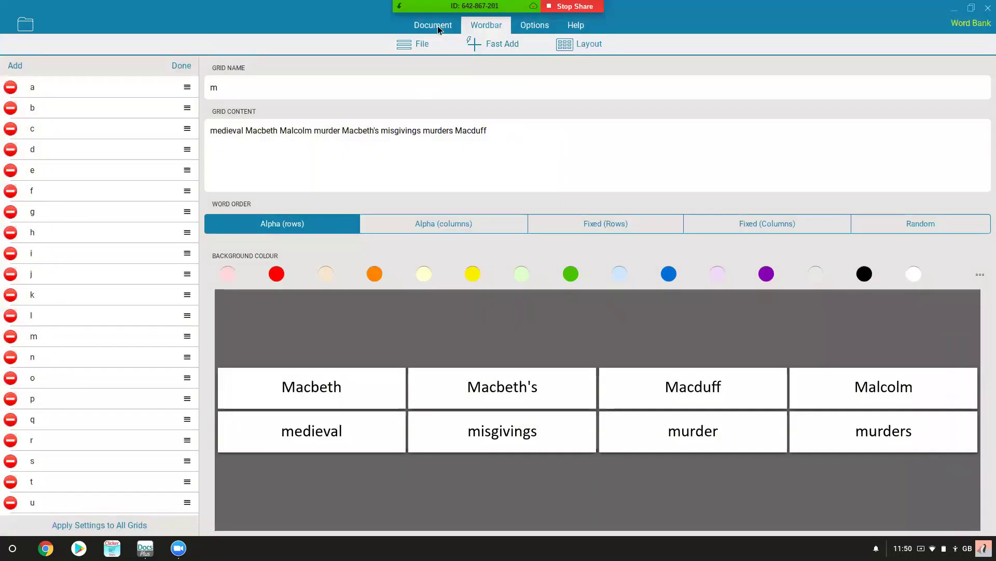
pyautogui.click(437, 28)
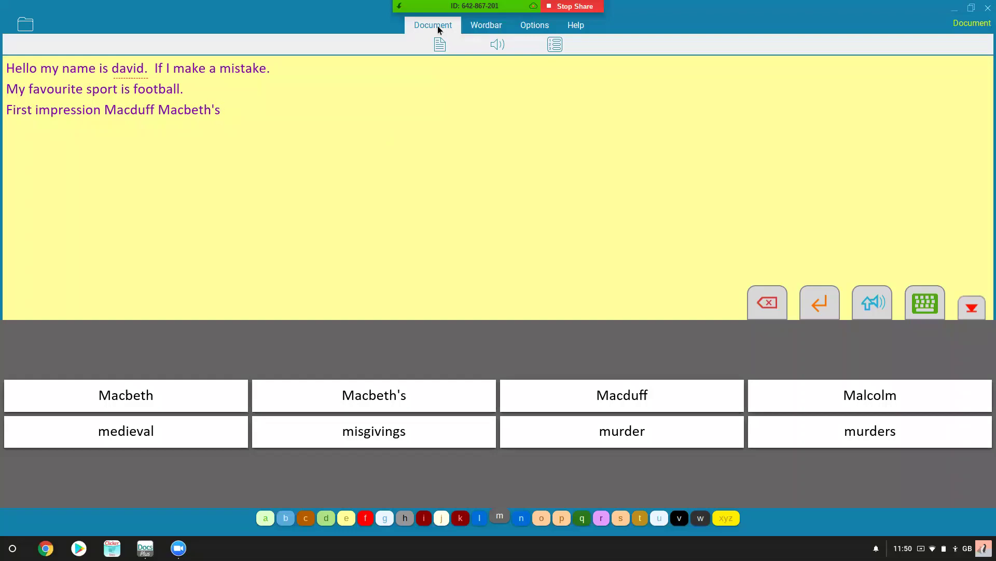